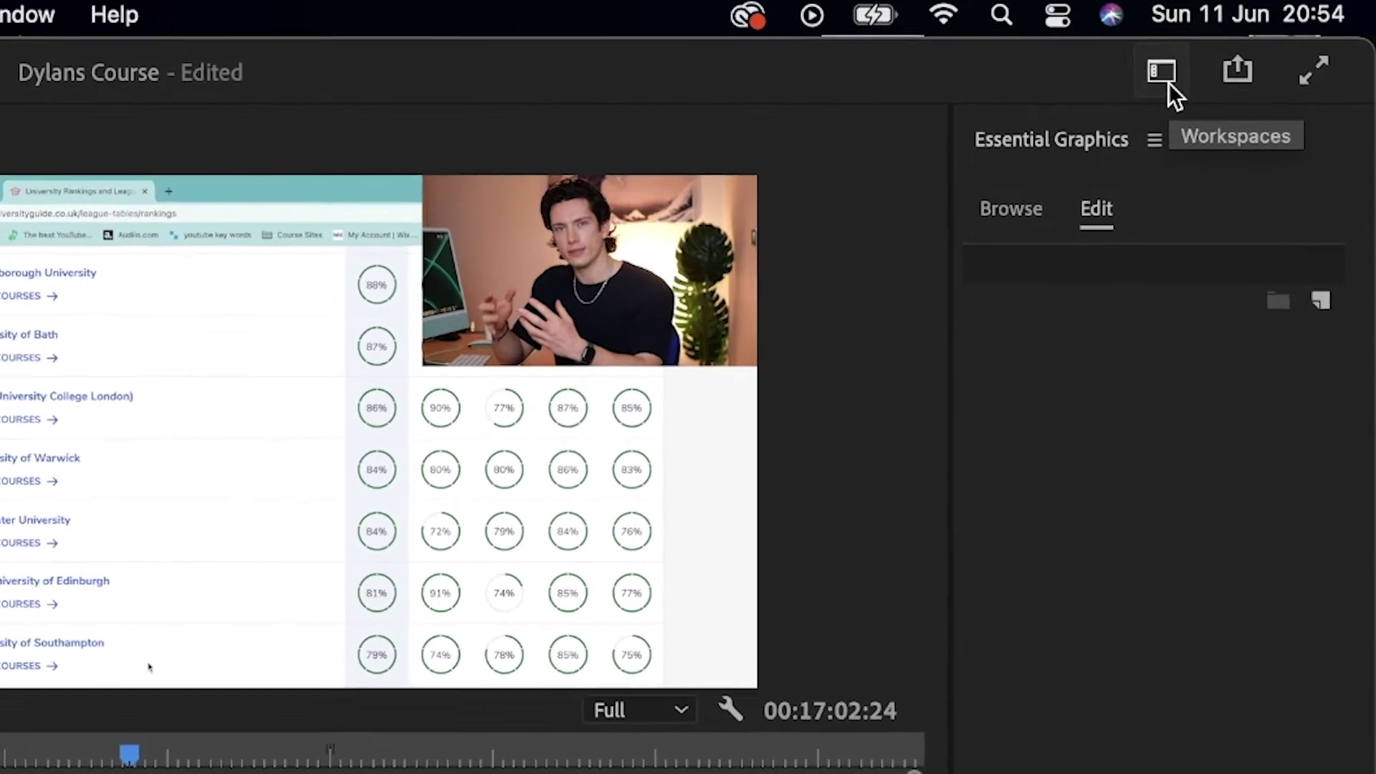
Switch to the Captions and Graphics workspace and browse the Essential Graphics templates.
left_click(1197, 68)
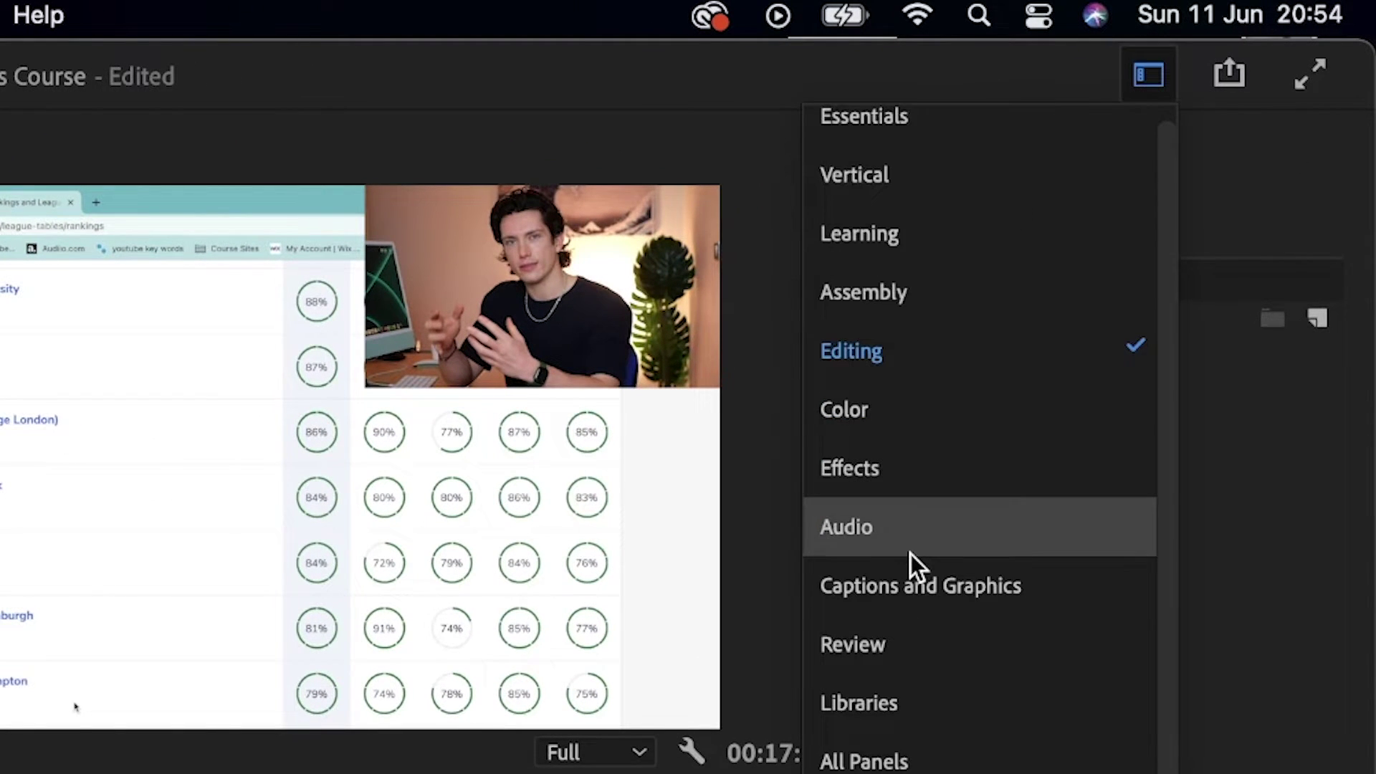
left_click(893, 583)
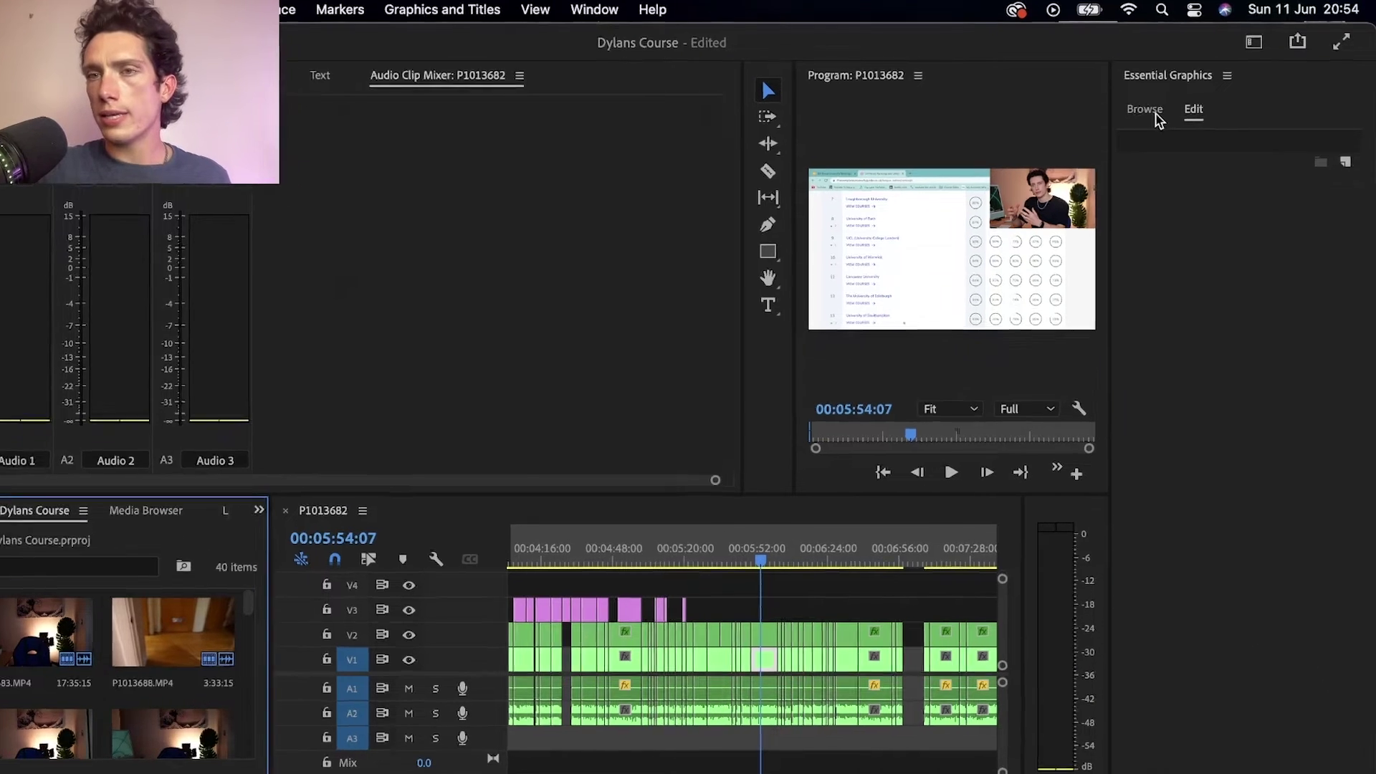
left_click(1152, 108)
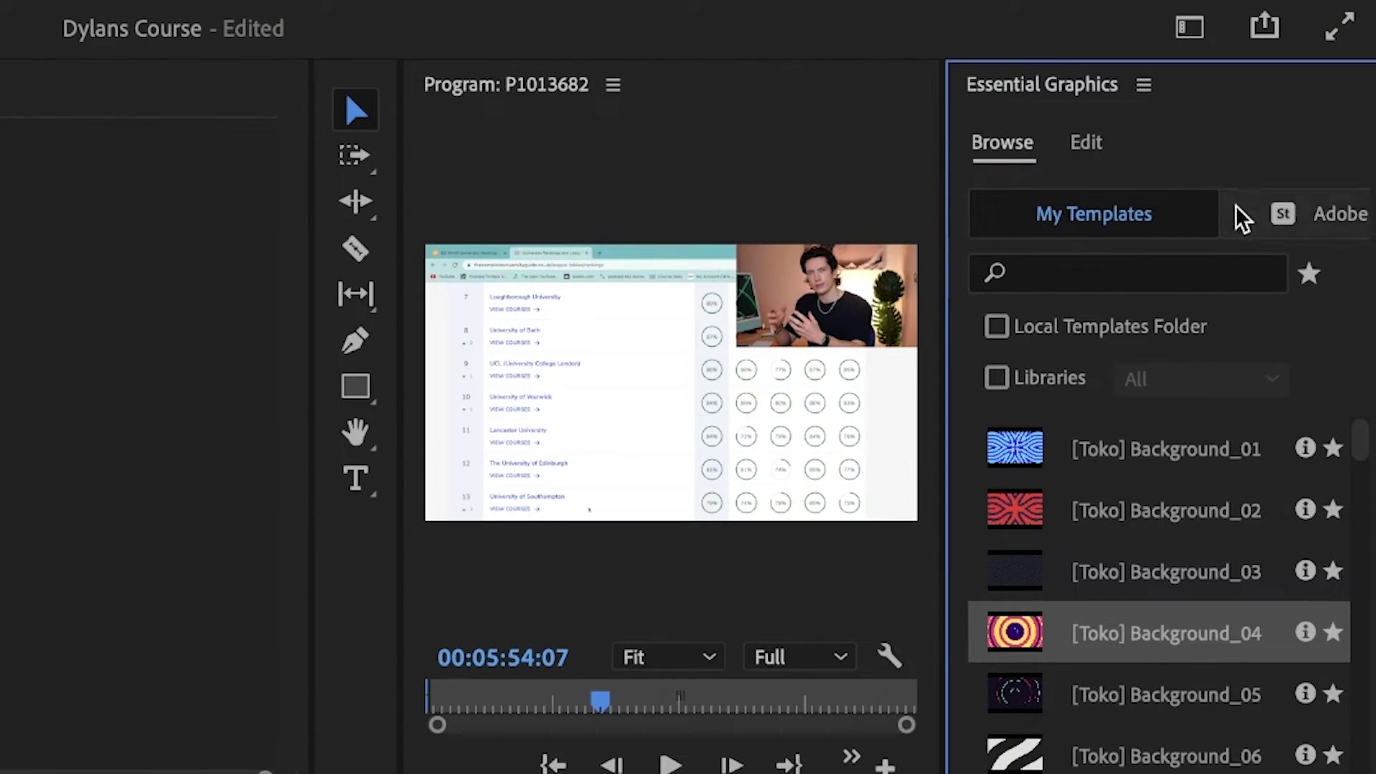
Filter Adobe Stock to free templates and place Circular Reveal Title on V3 at the playhead.
left_click(1270, 209)
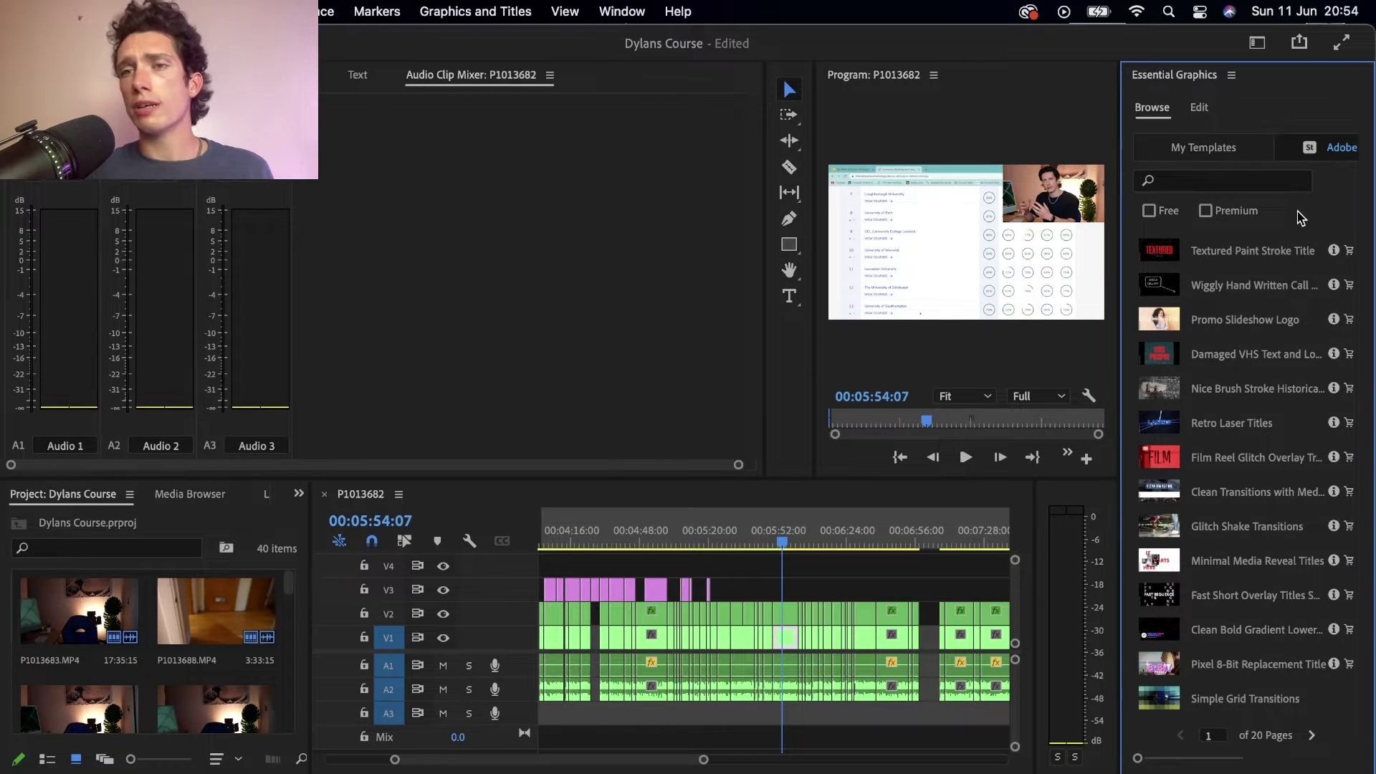
left_click(1149, 210)
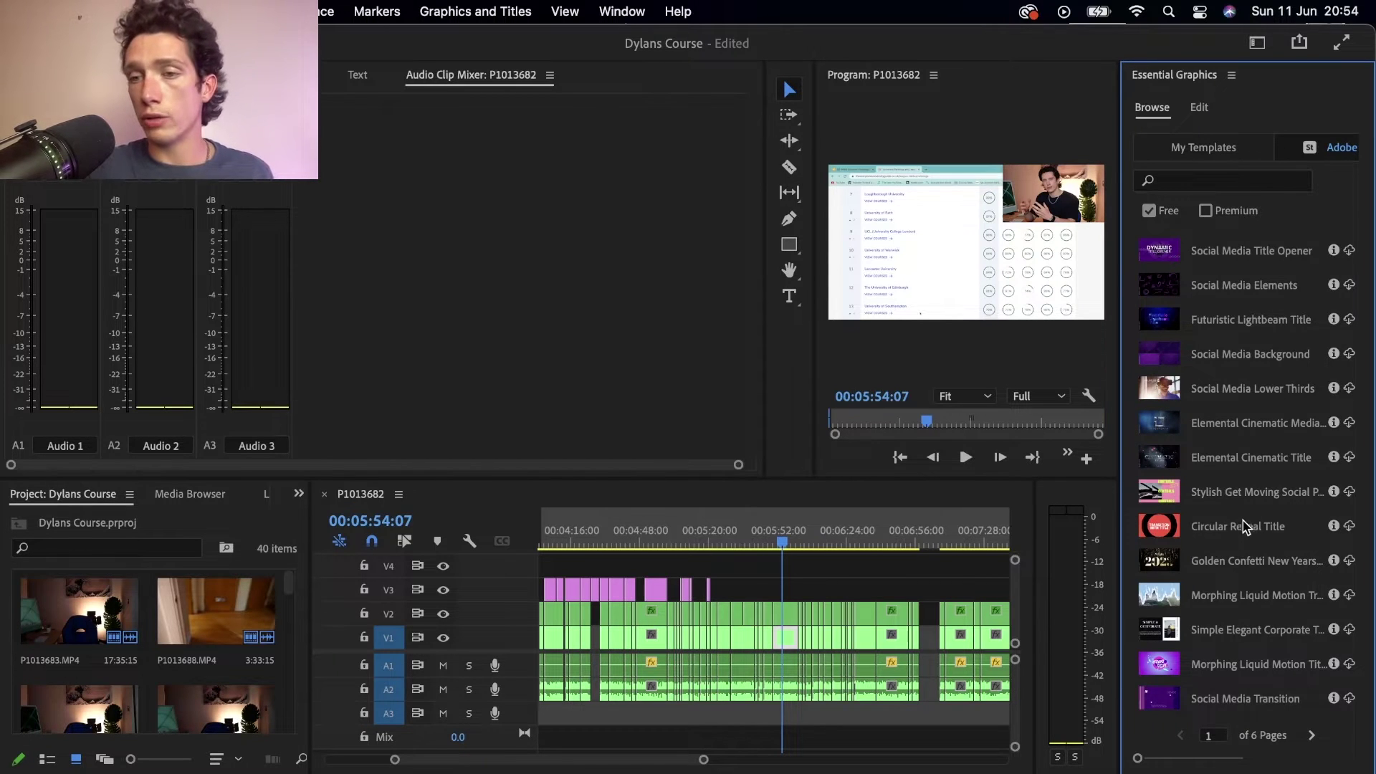
left_click_drag(1202, 528, 784, 601)
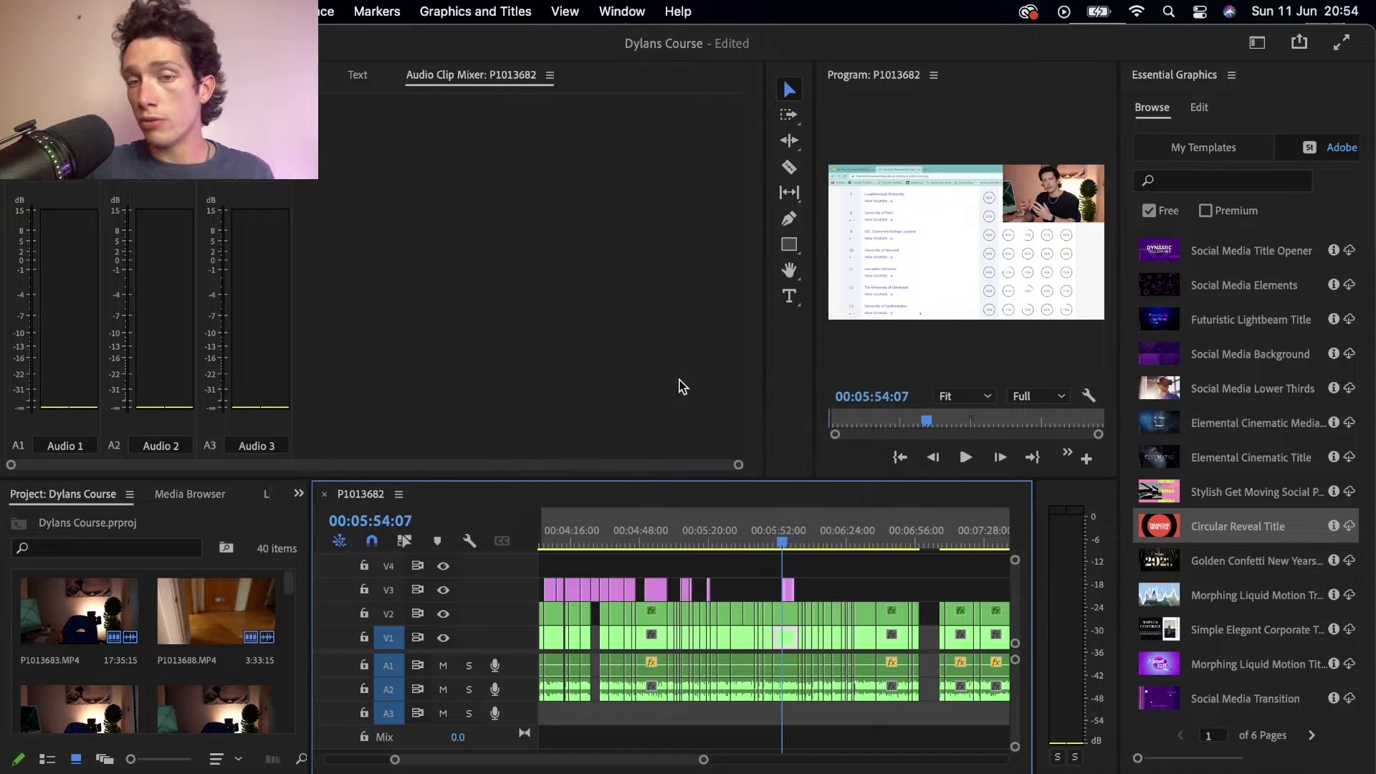
Zoom the timeline, widen the Program monitor, and park the playhead just before the title.
key("equal")
key("equal")
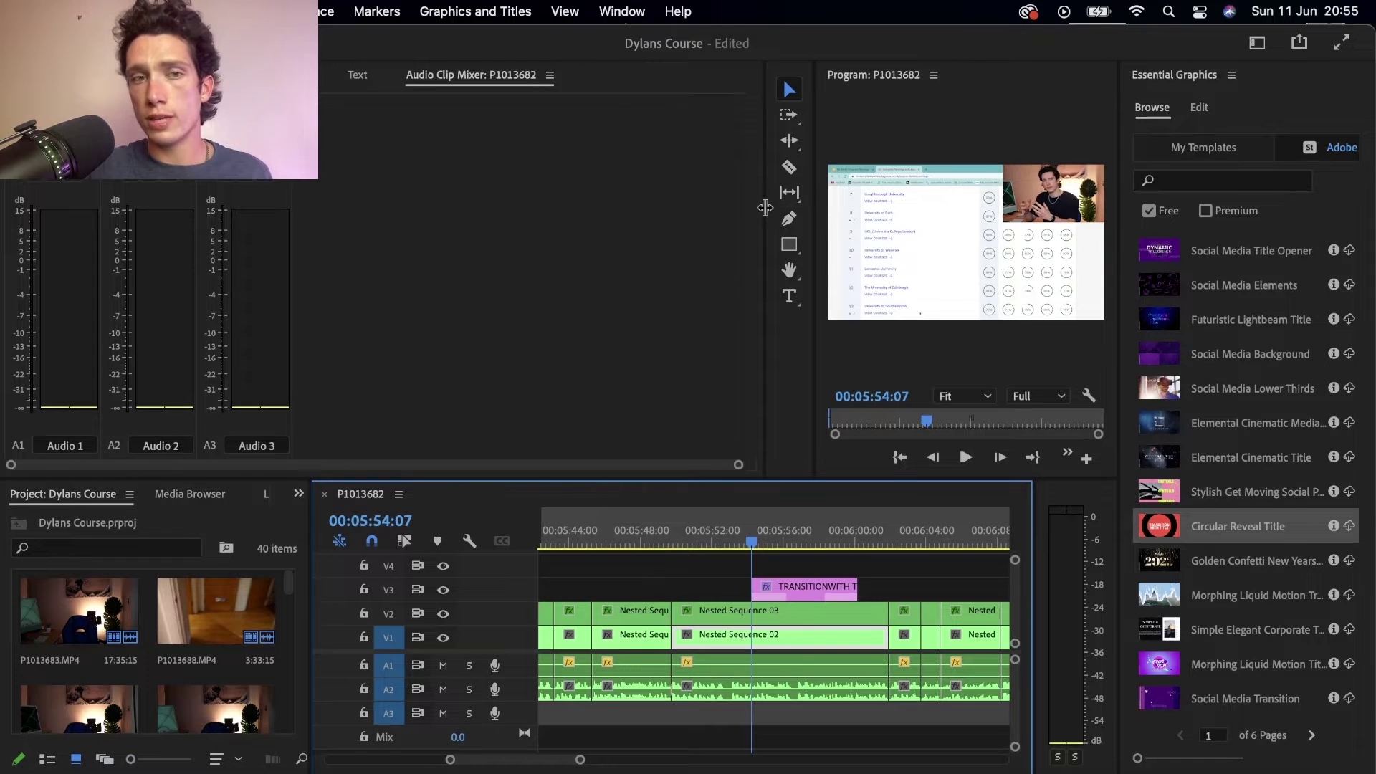
left_click_drag(765, 208, 340, 268)
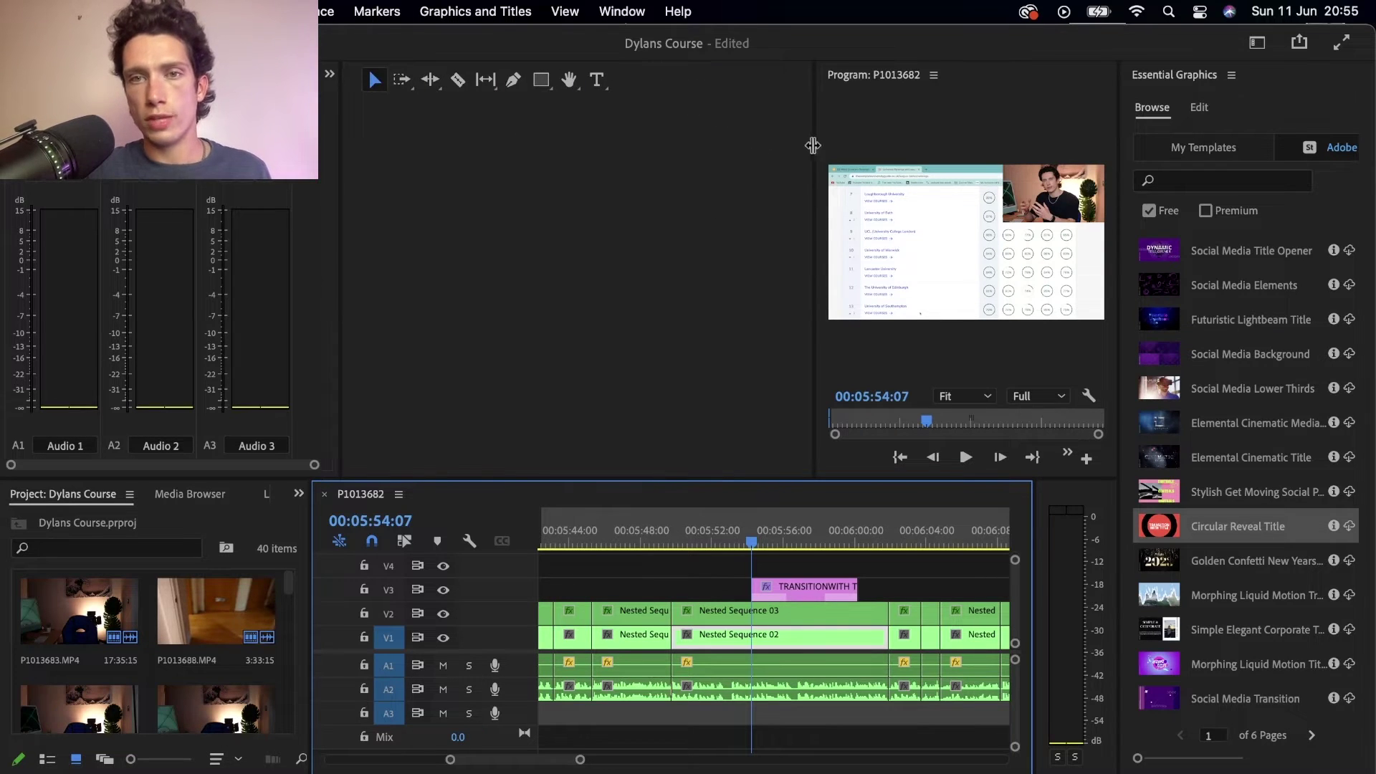
left_click_drag(815, 147, 467, 150)
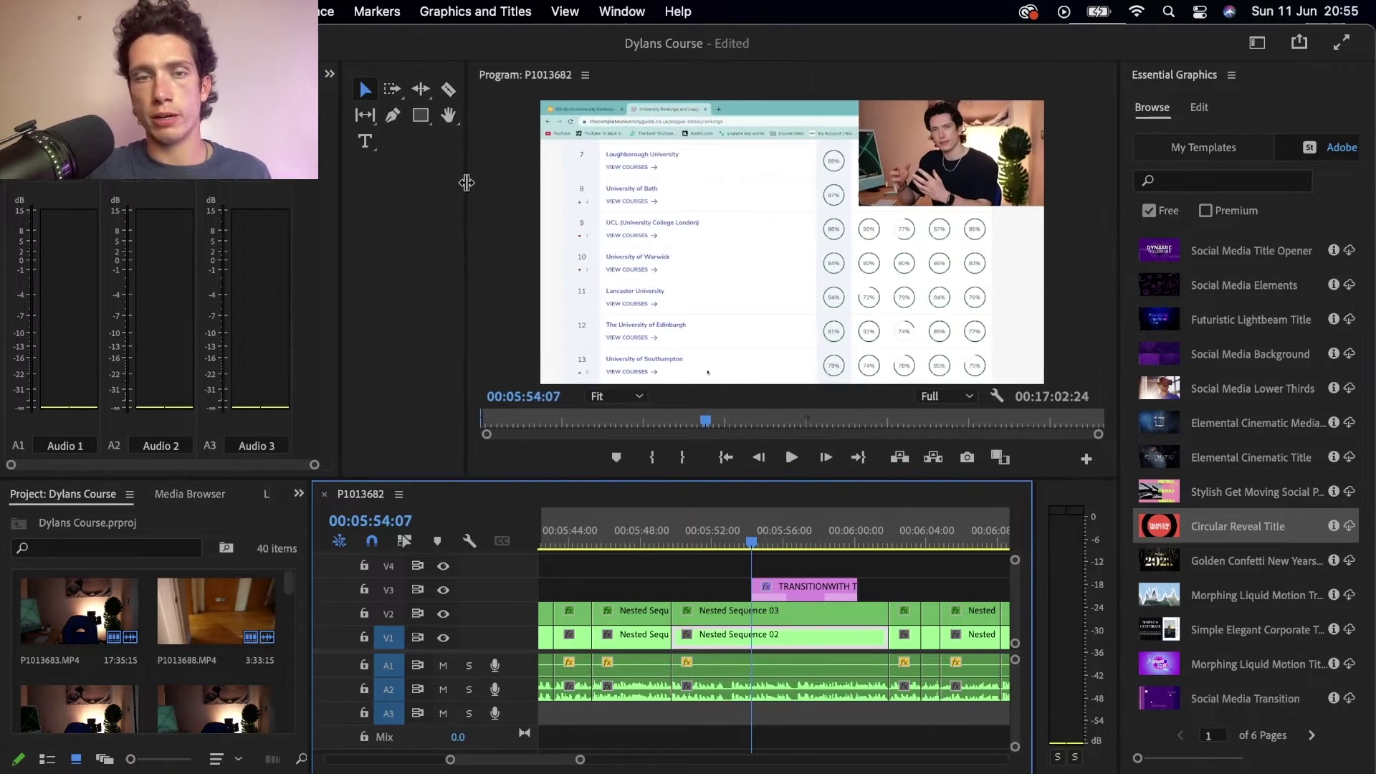
left_click(746, 516)
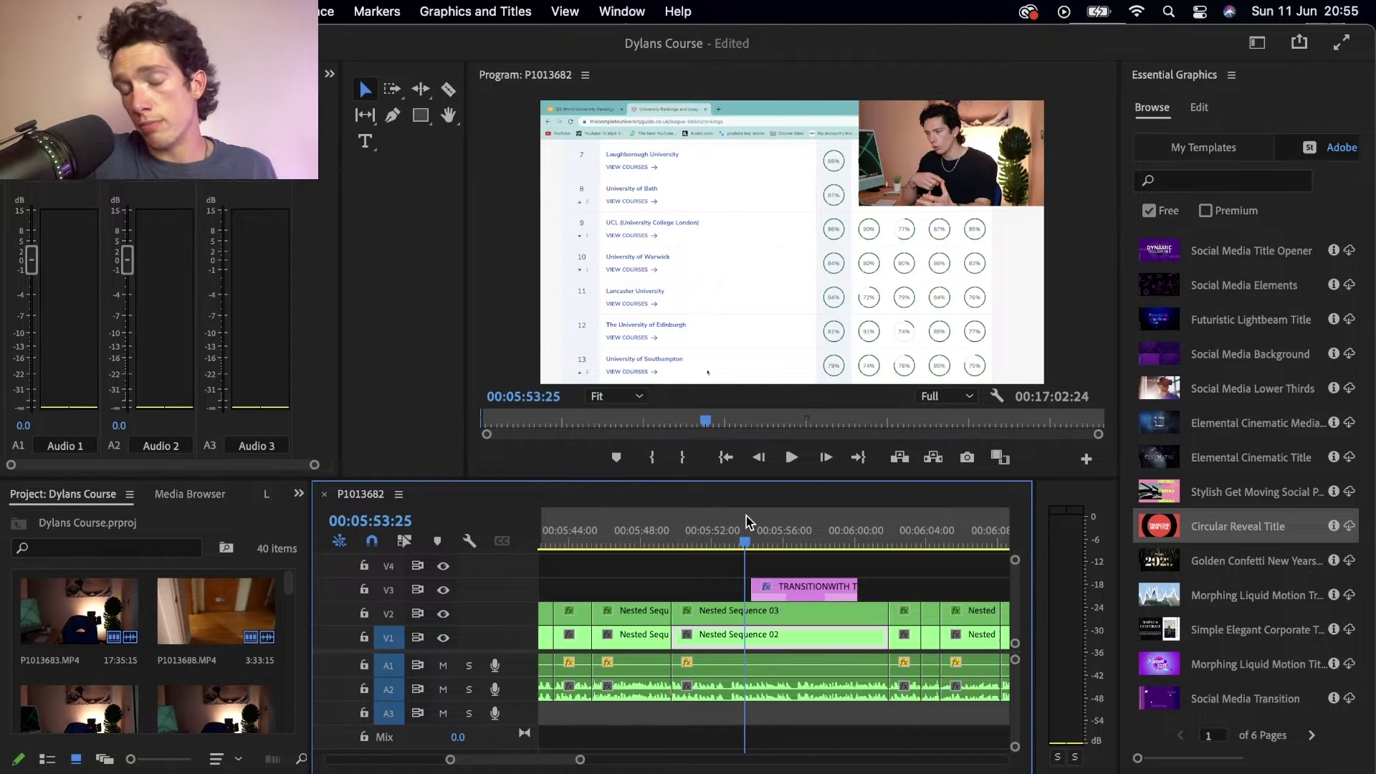
Preview the circular reveal title, then play the reveal again from around 00:08:53.
key("space")
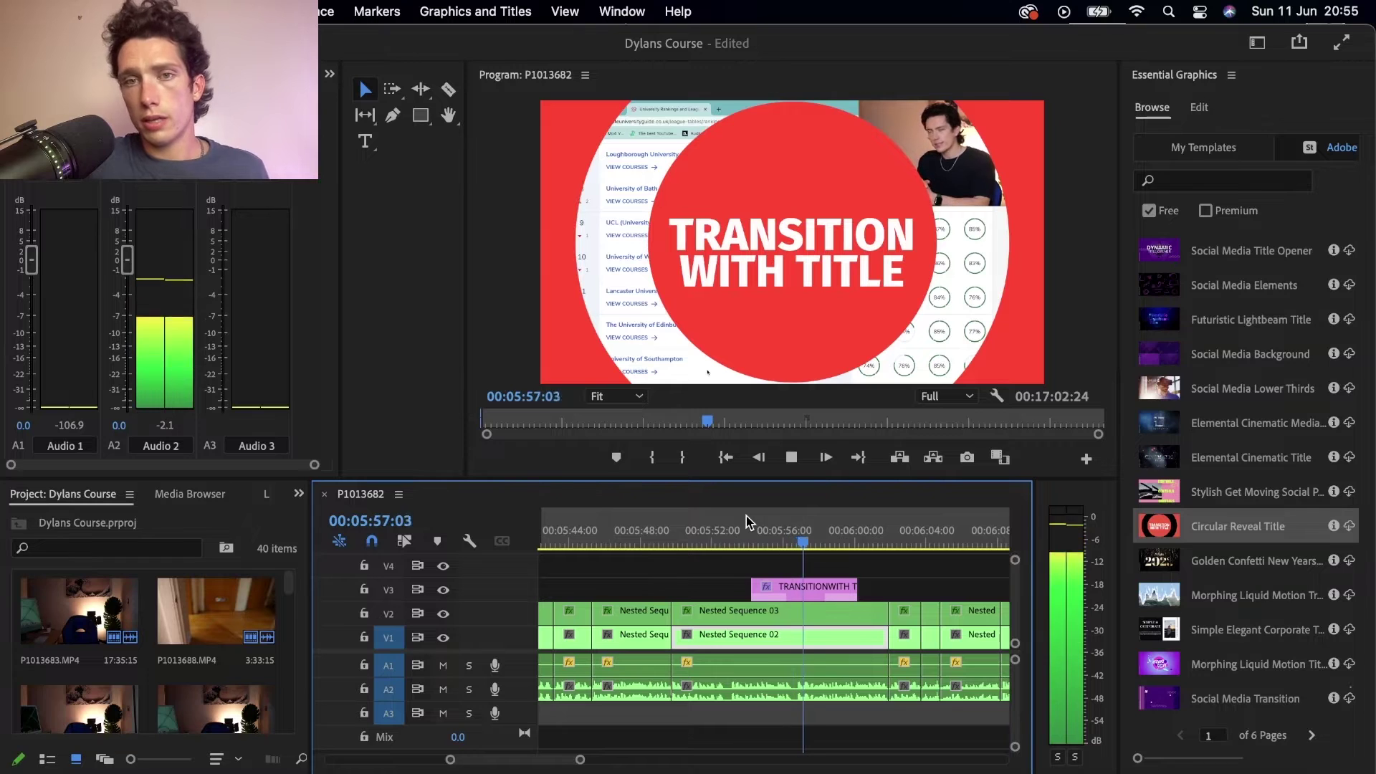
key("space")
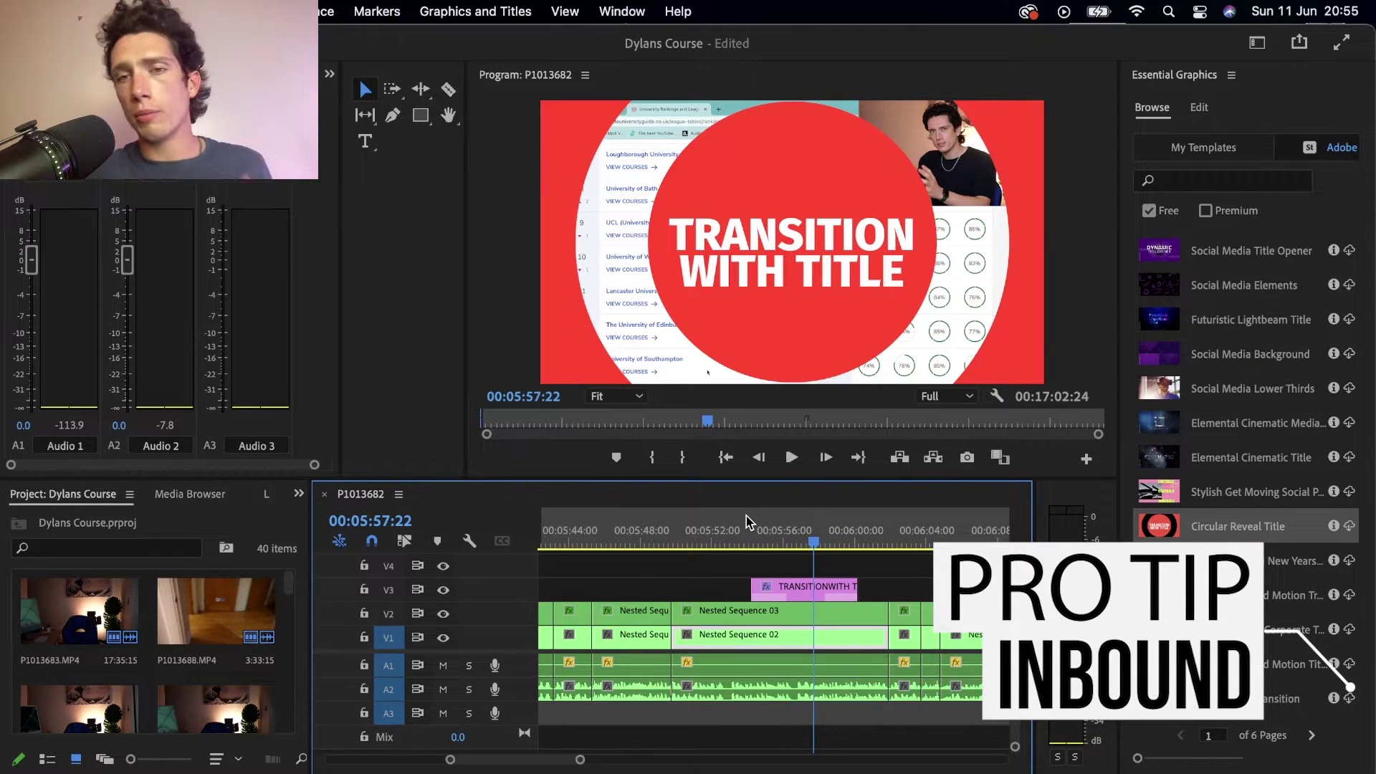
scroll(754, 613, "down", 5)
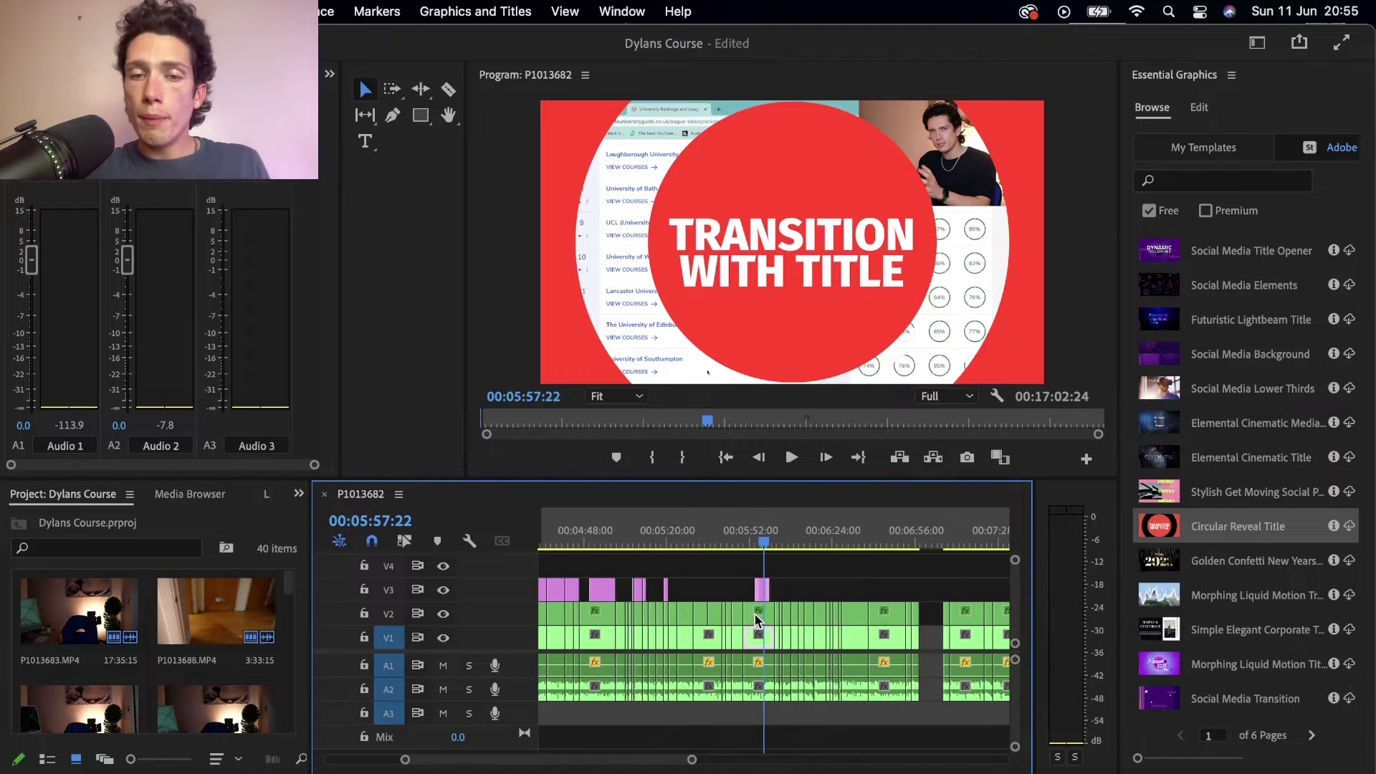
scroll(754, 613, "up", 5)
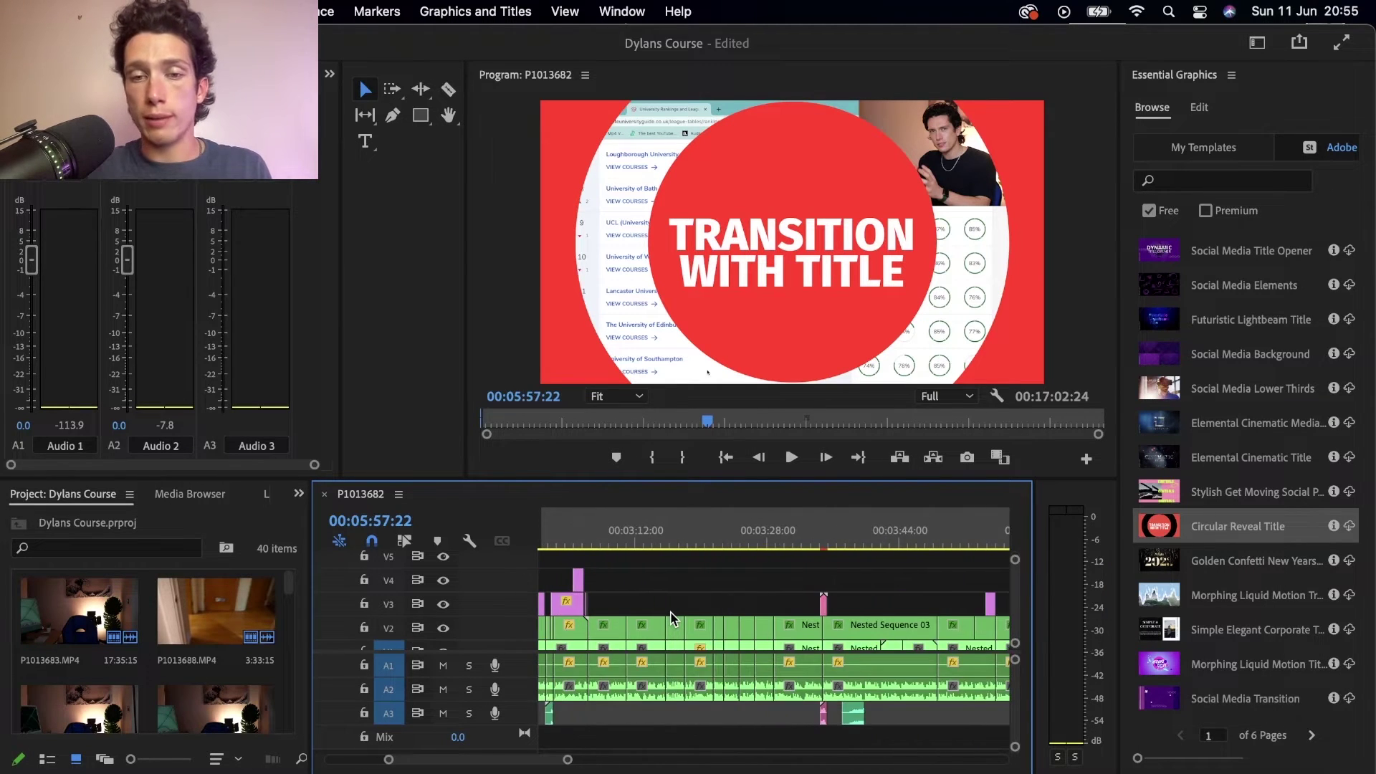
scroll(672, 617, "right", 10)
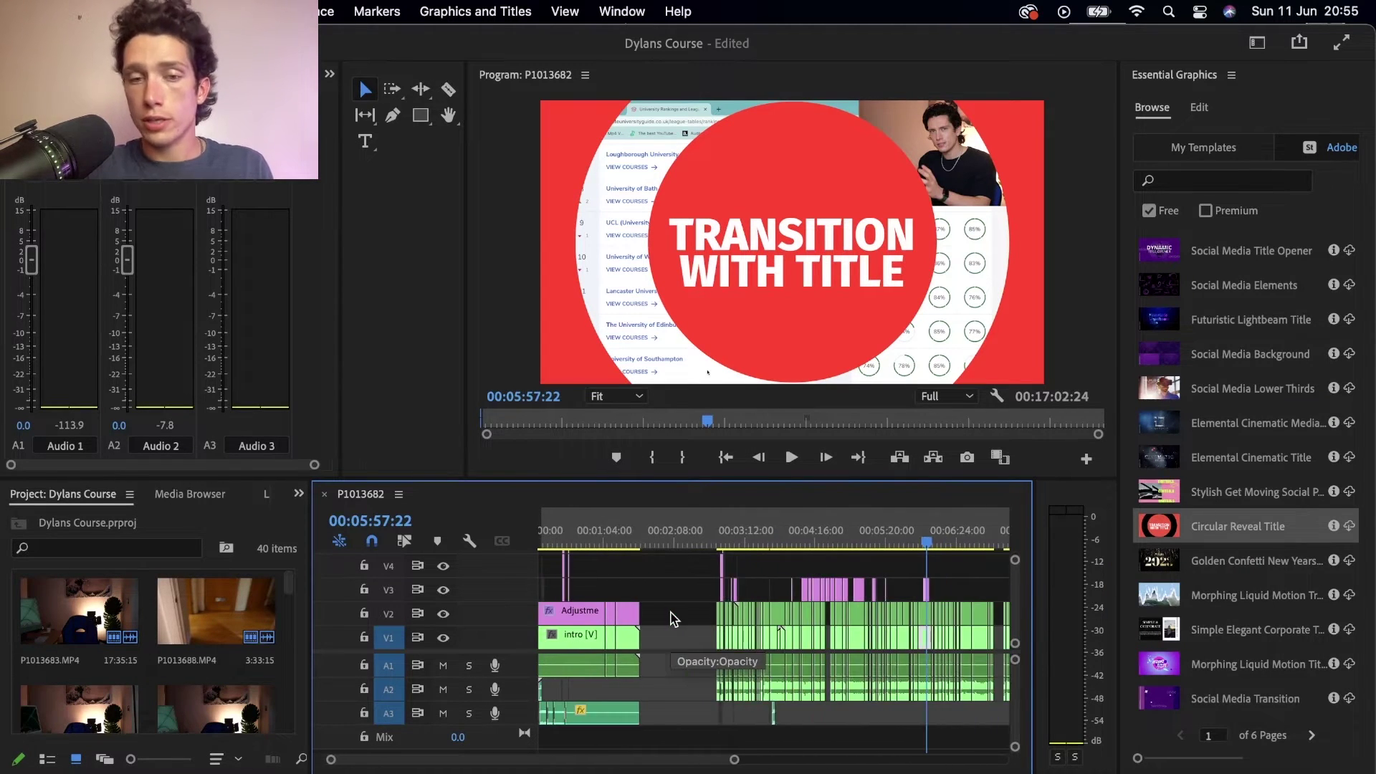
left_click(685, 536)
key("space")
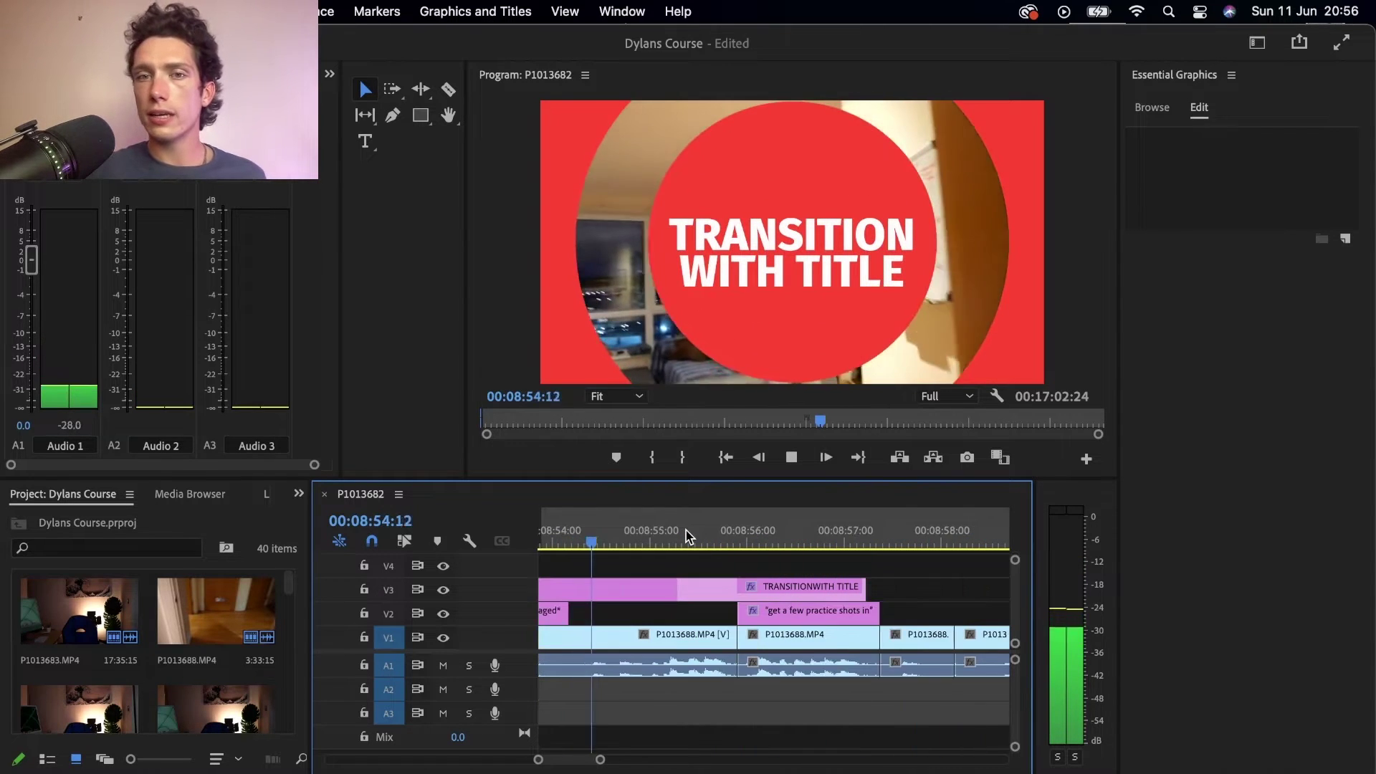
key("space")
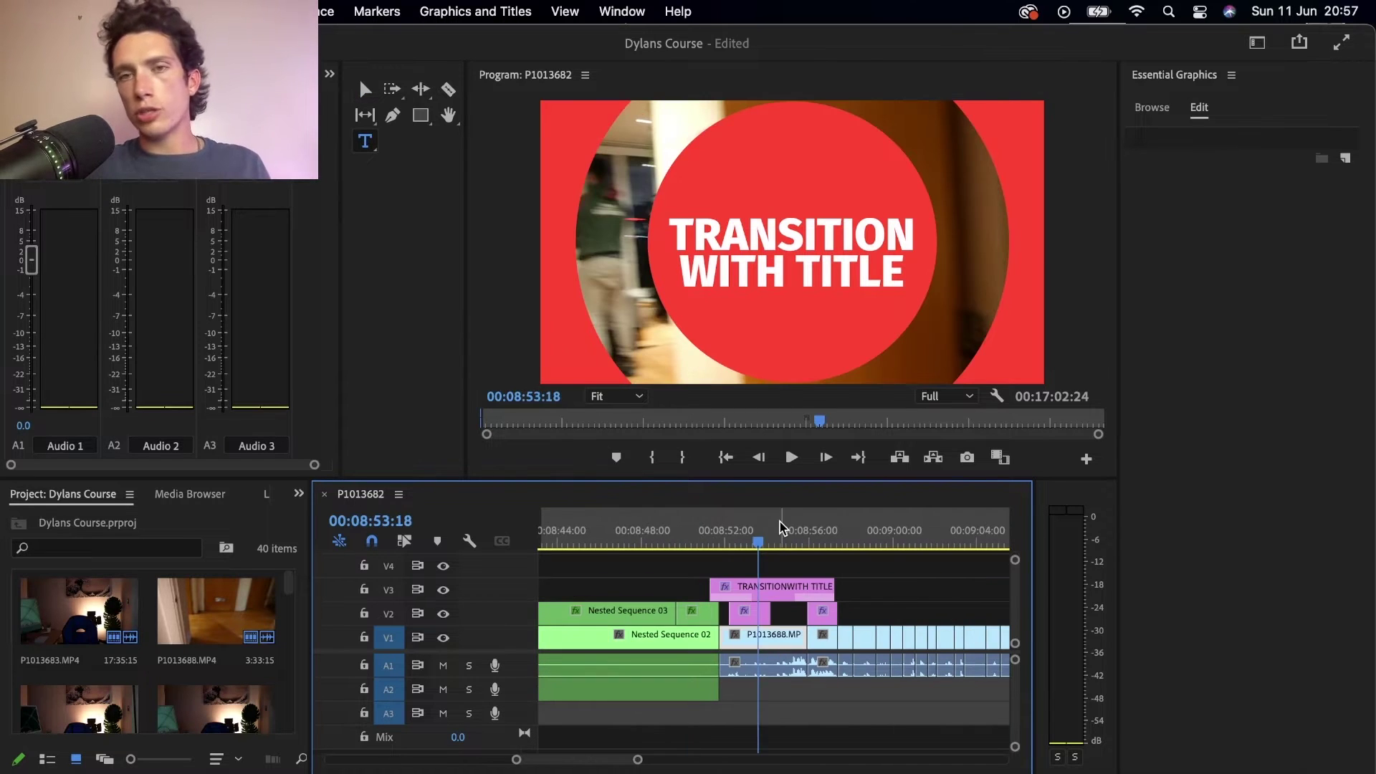
Replace the title text TRANSITION WITH TITLE with 'Interview Time' in the Program monitor.
left_click(775, 590)
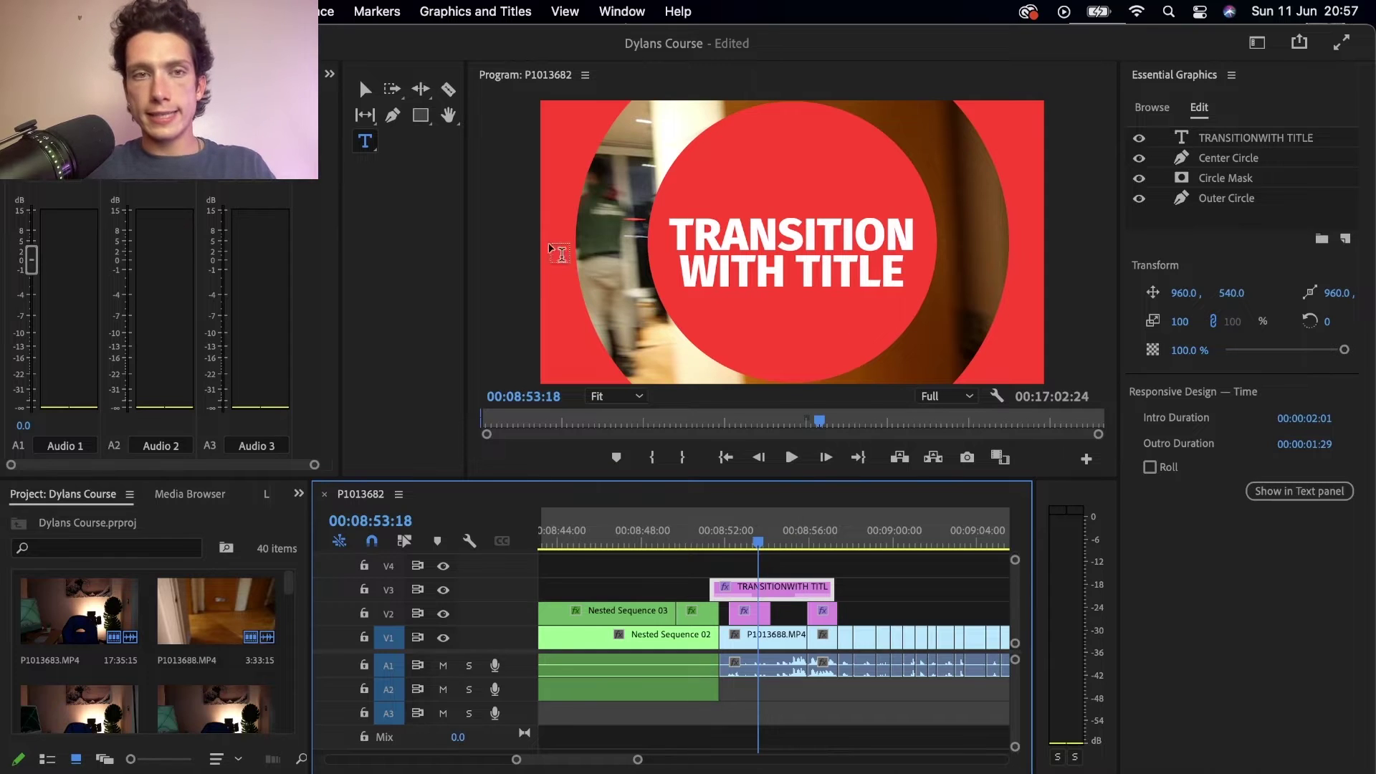
left_click(682, 232)
double_click(675, 231)
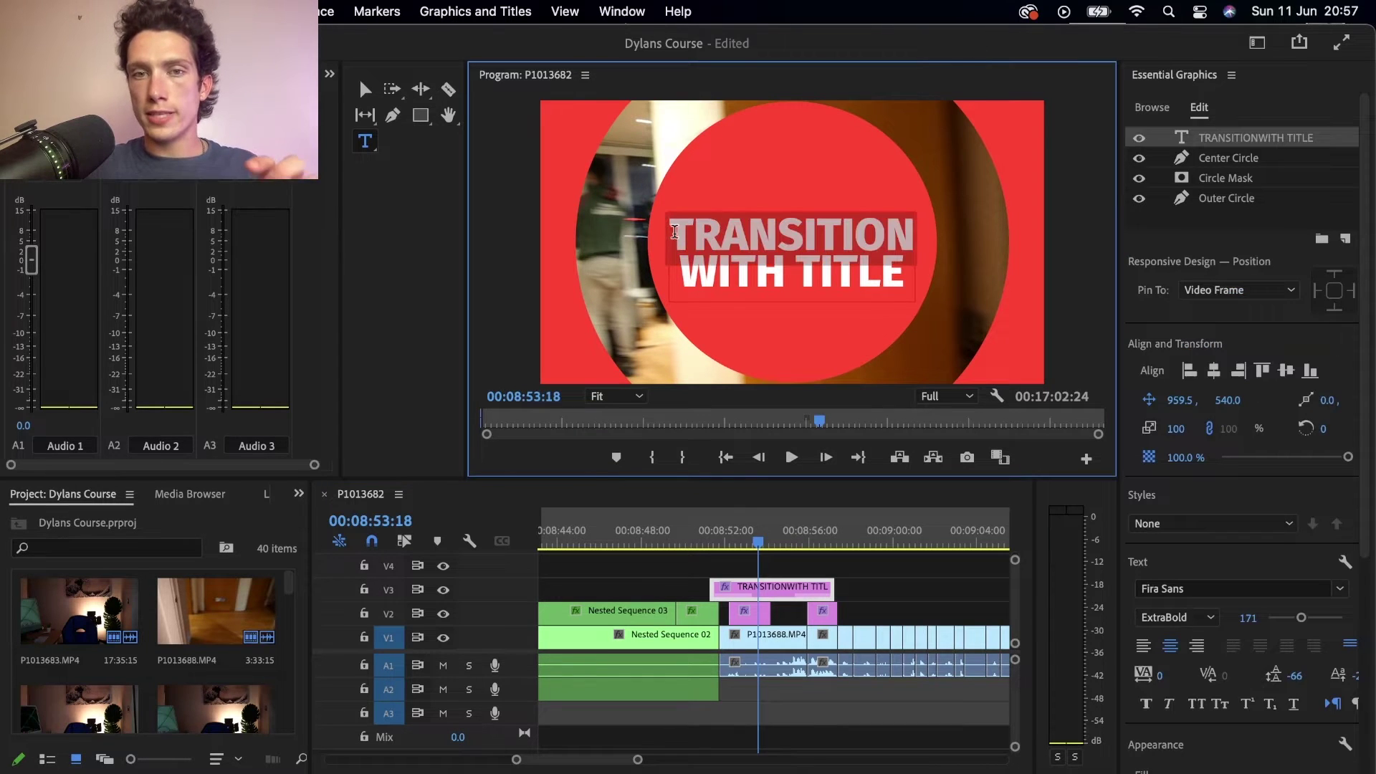
type("Intervoe")
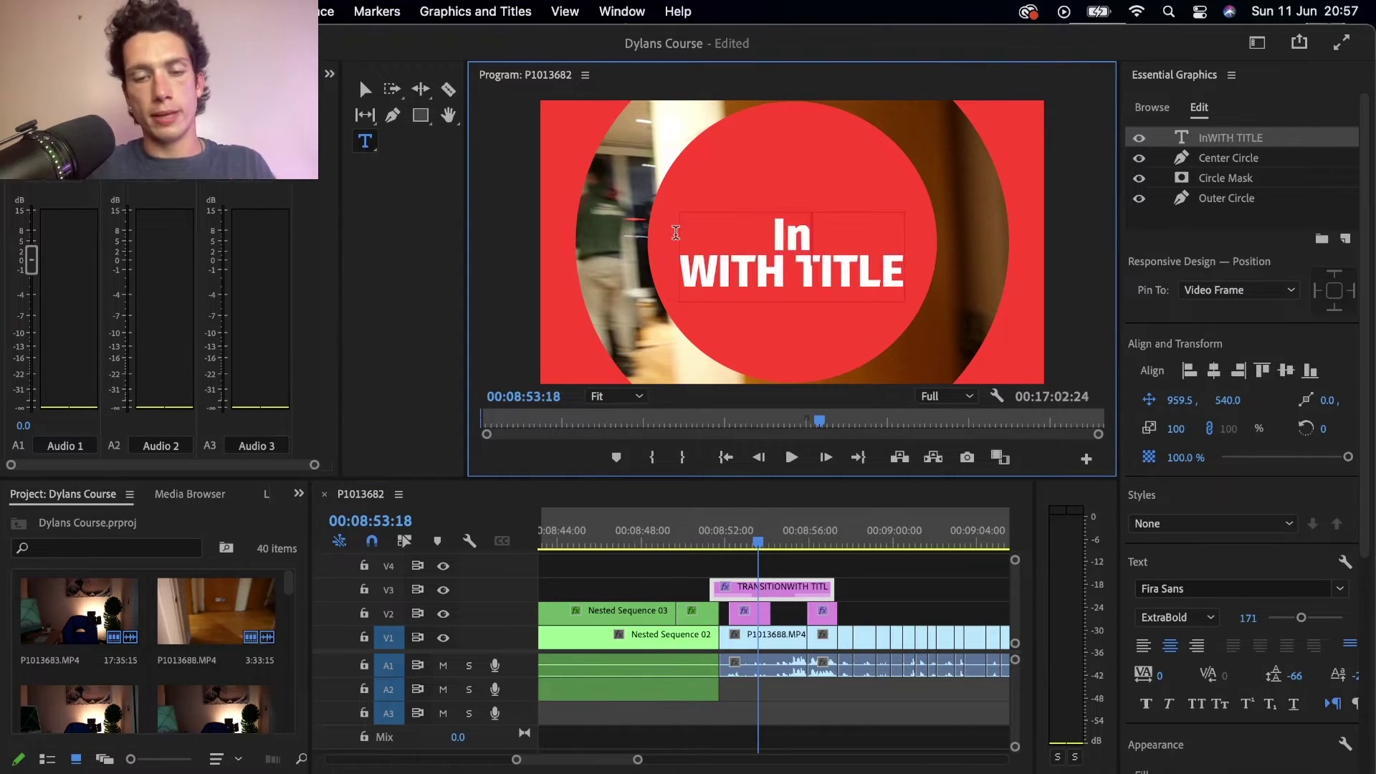
key("BackSpace")
key("BackSpace")
key("BackSpace")
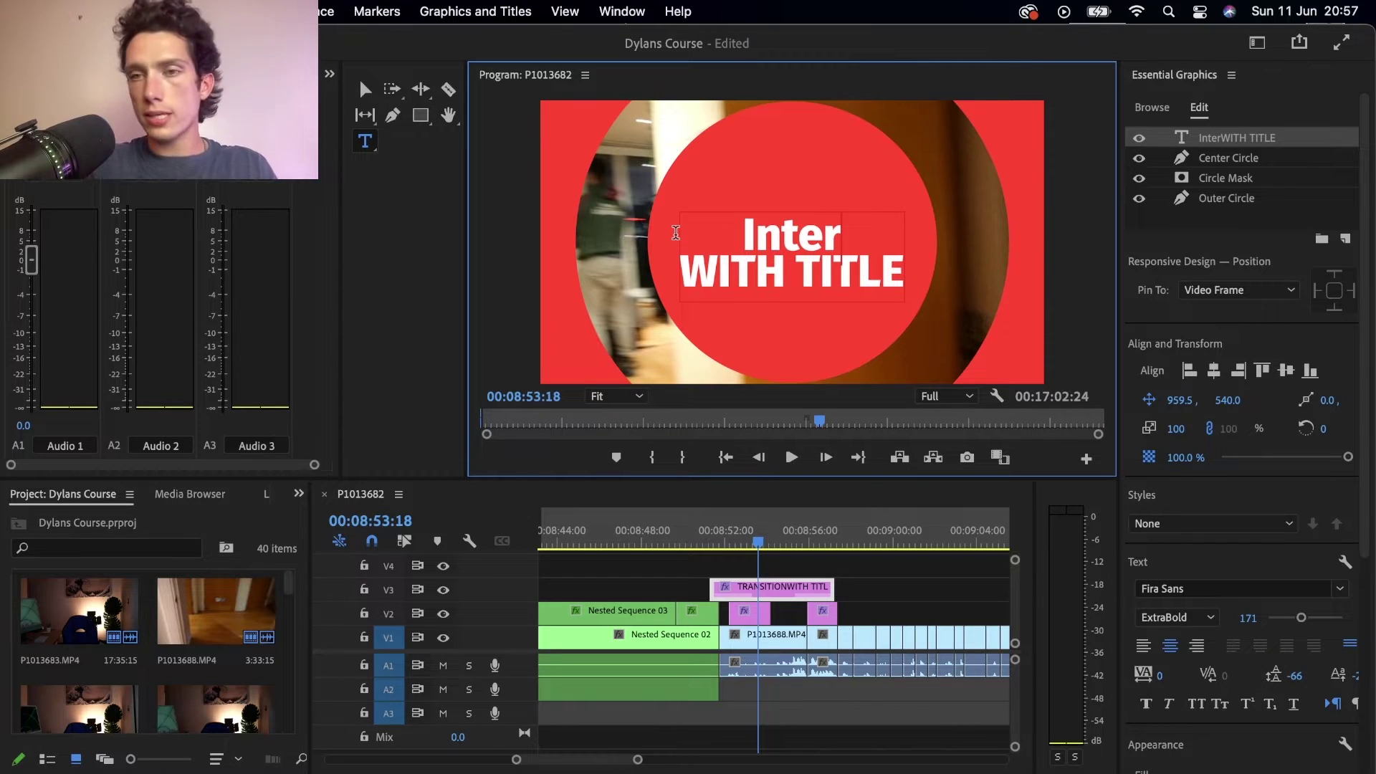
scroll(1232, 706, "down", 1)
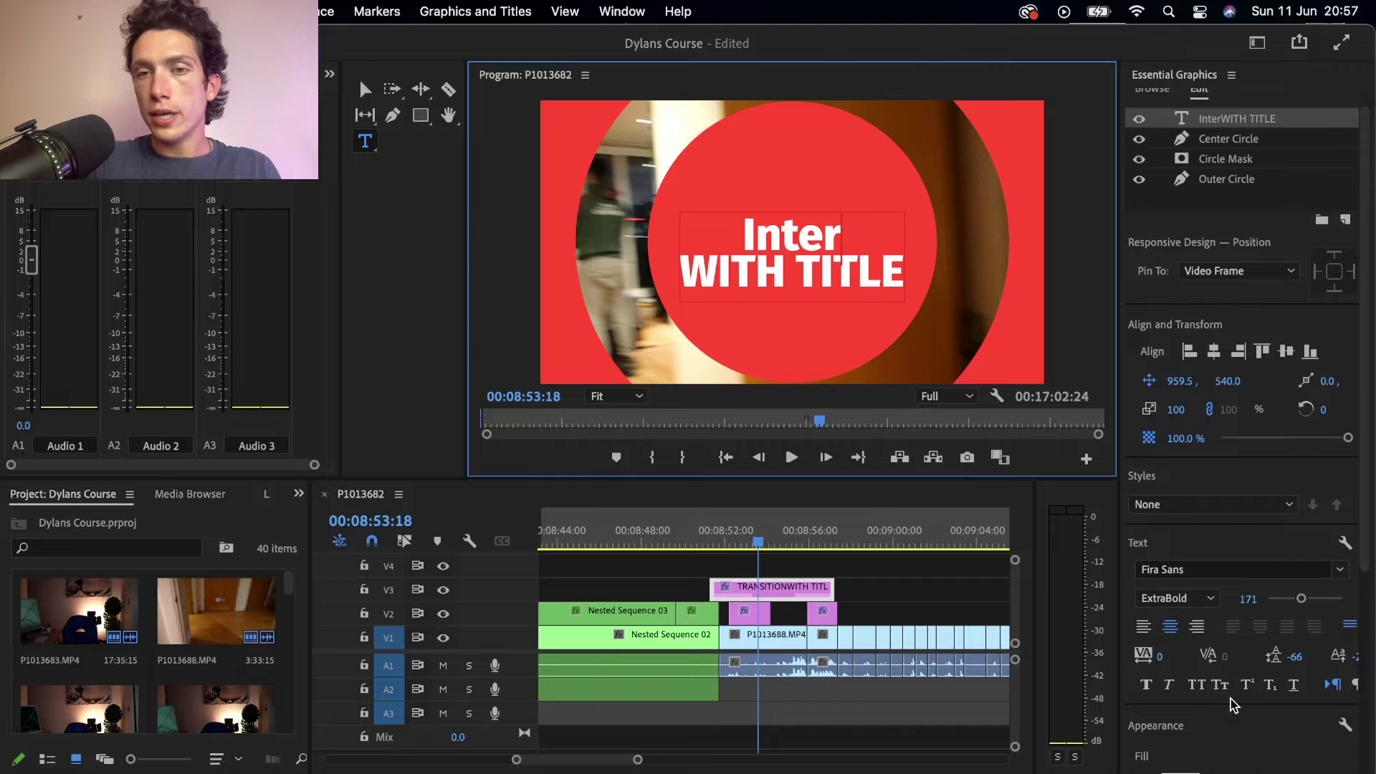
scroll(1247, 617, "down", 2)
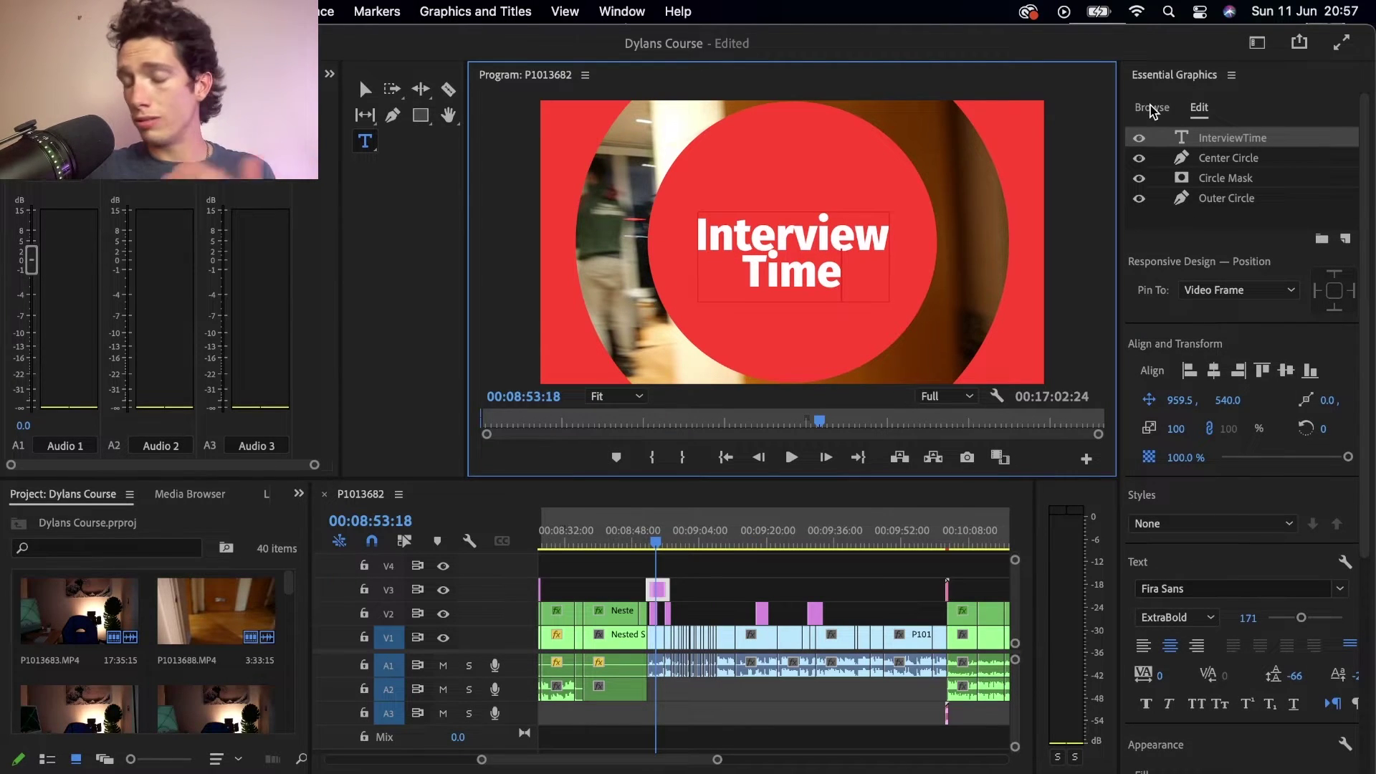
left_click(1152, 109)
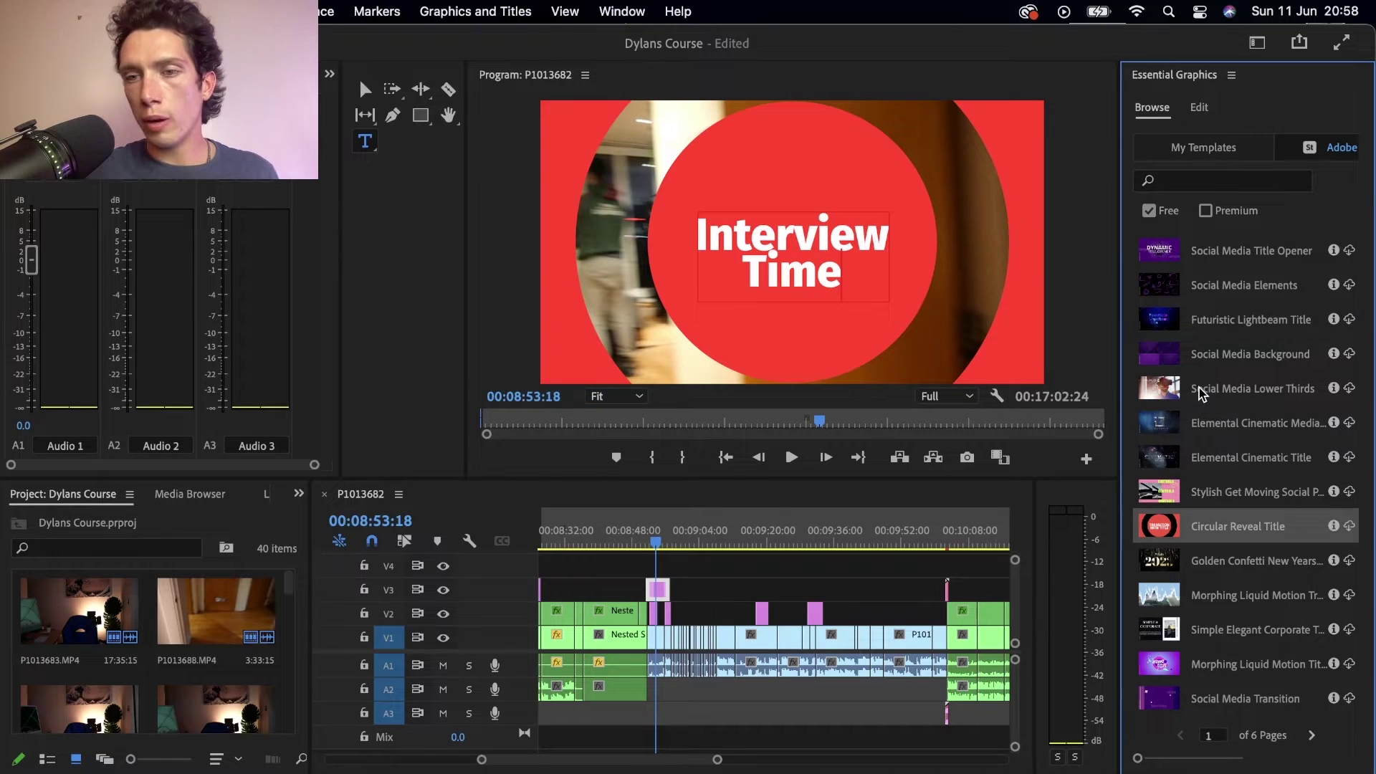
Add Social Media Lower Thirds to V3 and slide it to about 00:09:52.
left_click_drag(1201, 393, 771, 589)
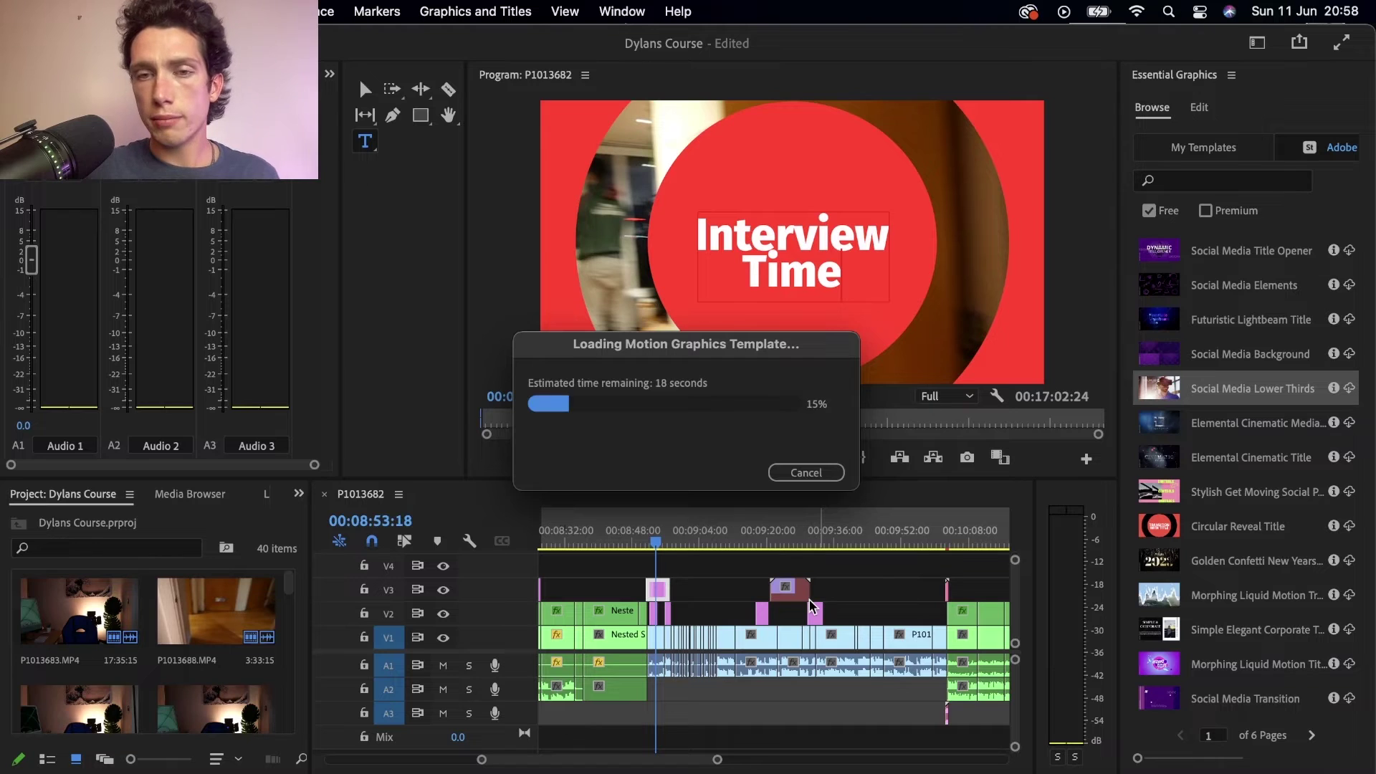
left_click_drag(792, 589, 921, 589)
left_click(905, 545)
key("=")
key("=")
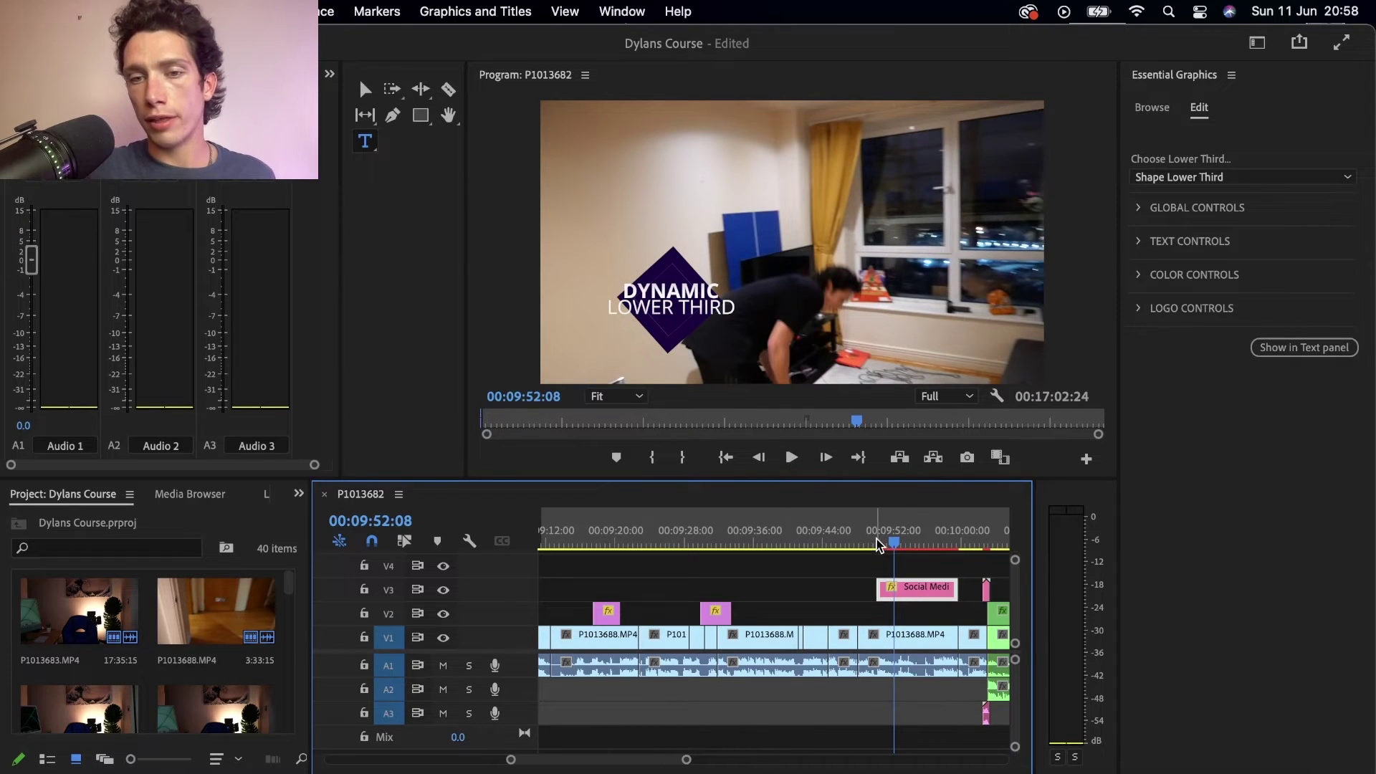
key("=")
key("shift+space")
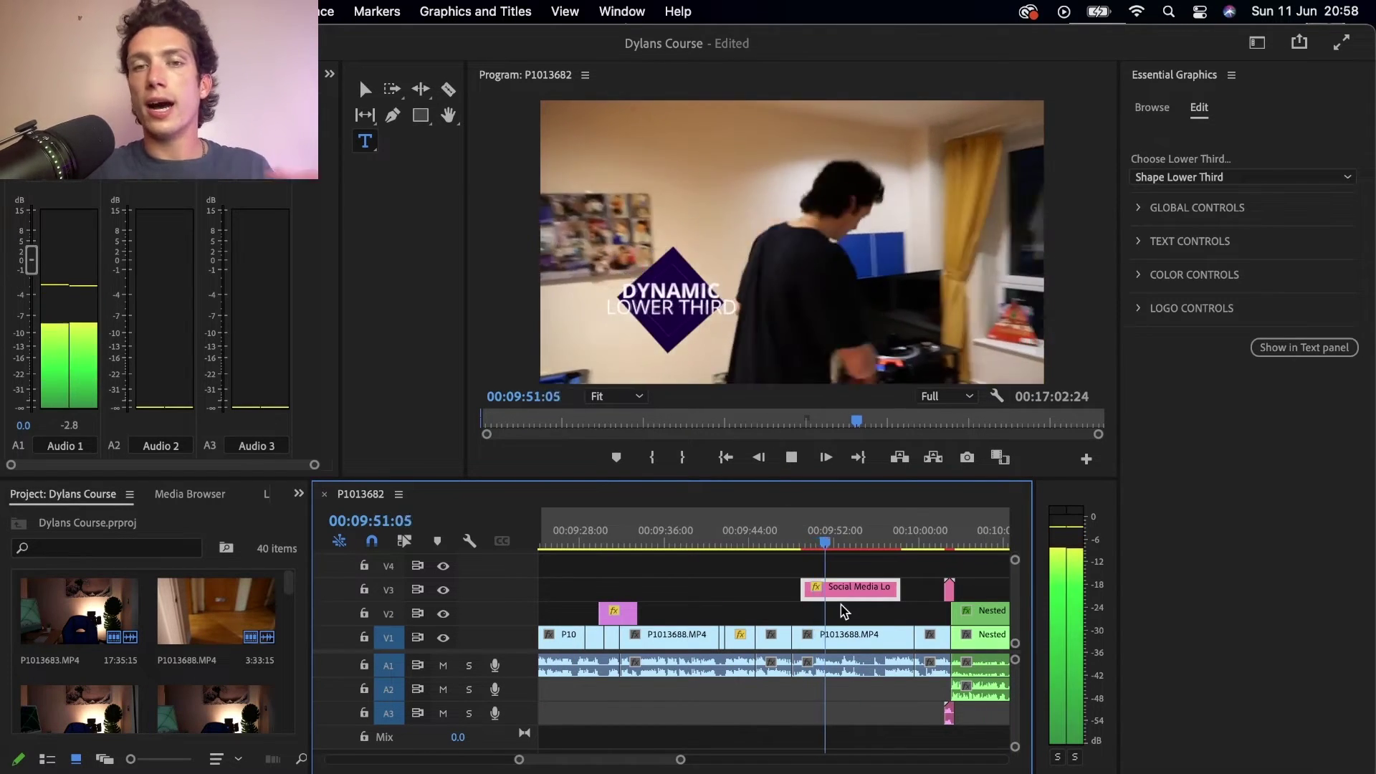
key("space")
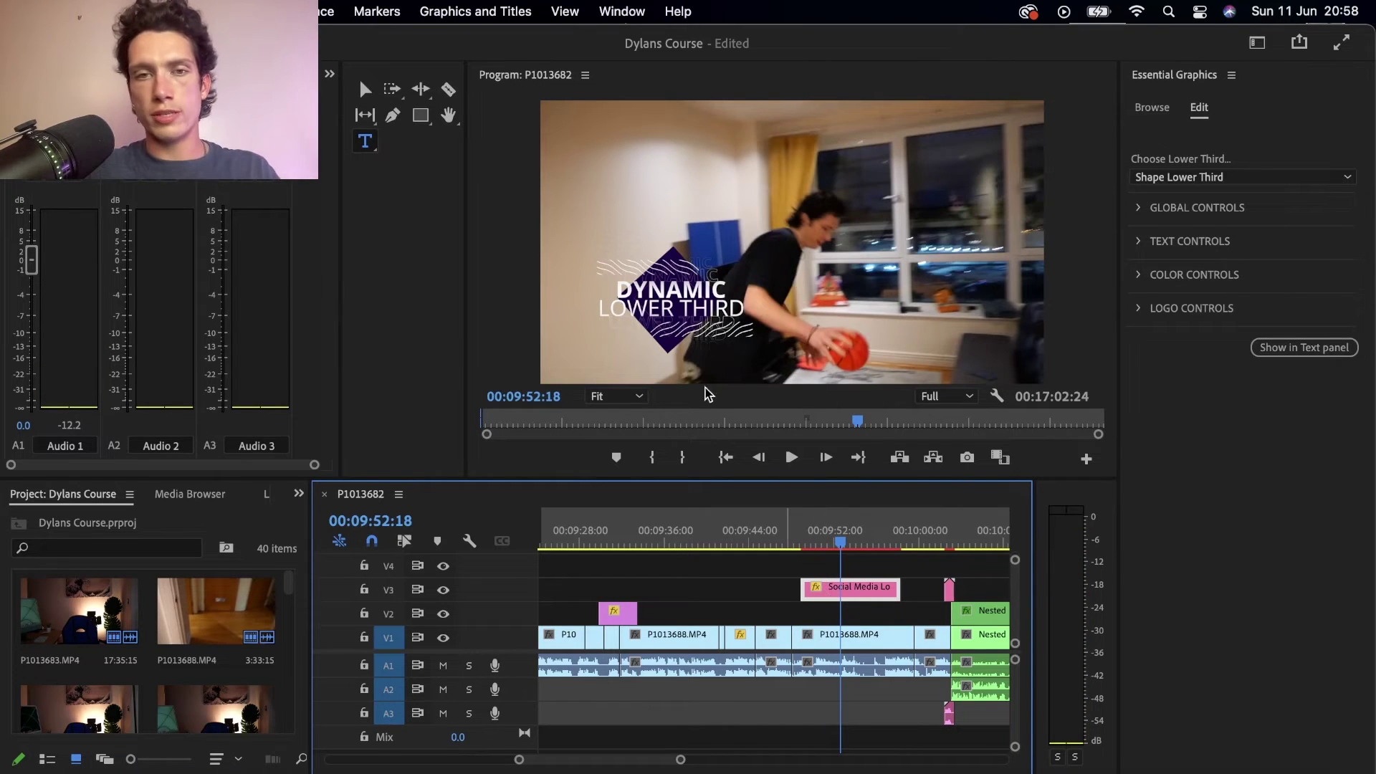
left_click(831, 591)
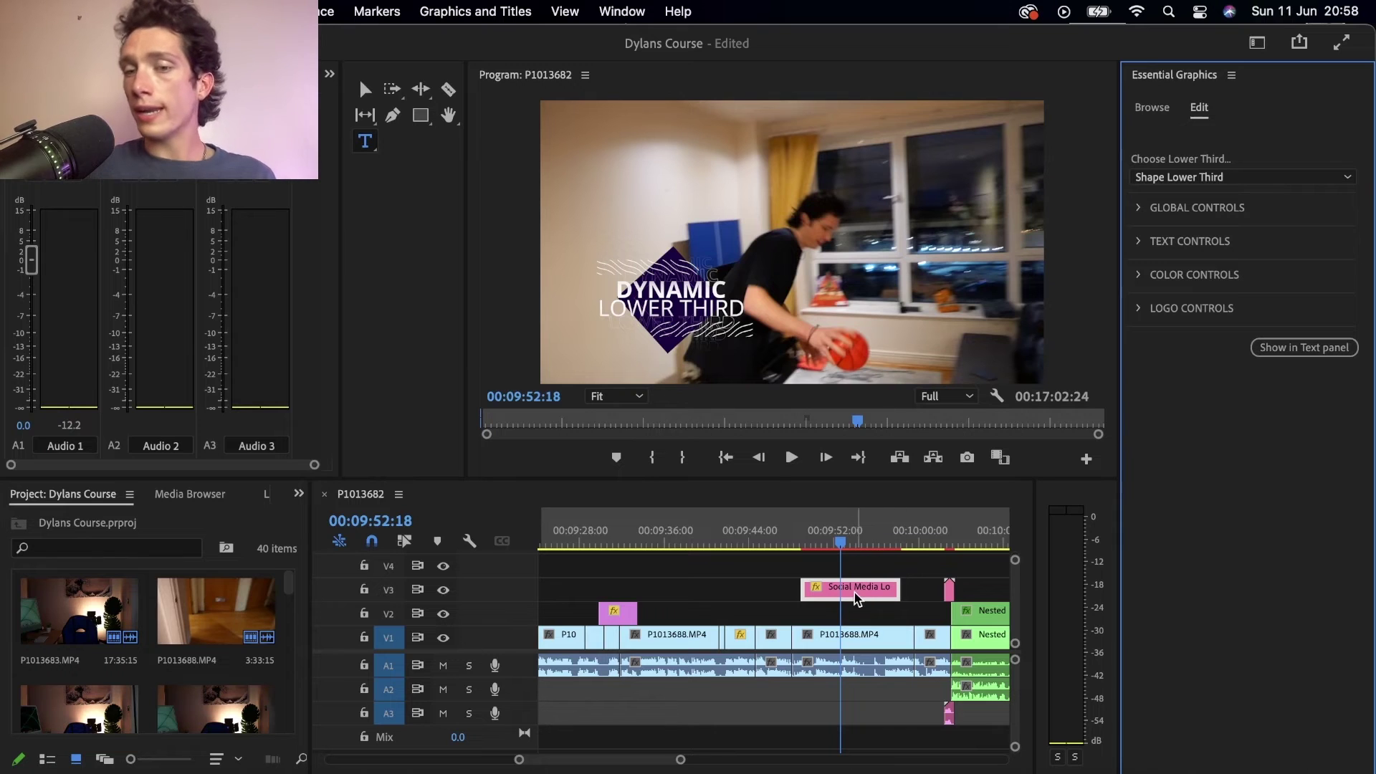
Expand the lower third's Text Controls and Text 01, selecting DYNAMIC for replacement.
left_click(1139, 243)
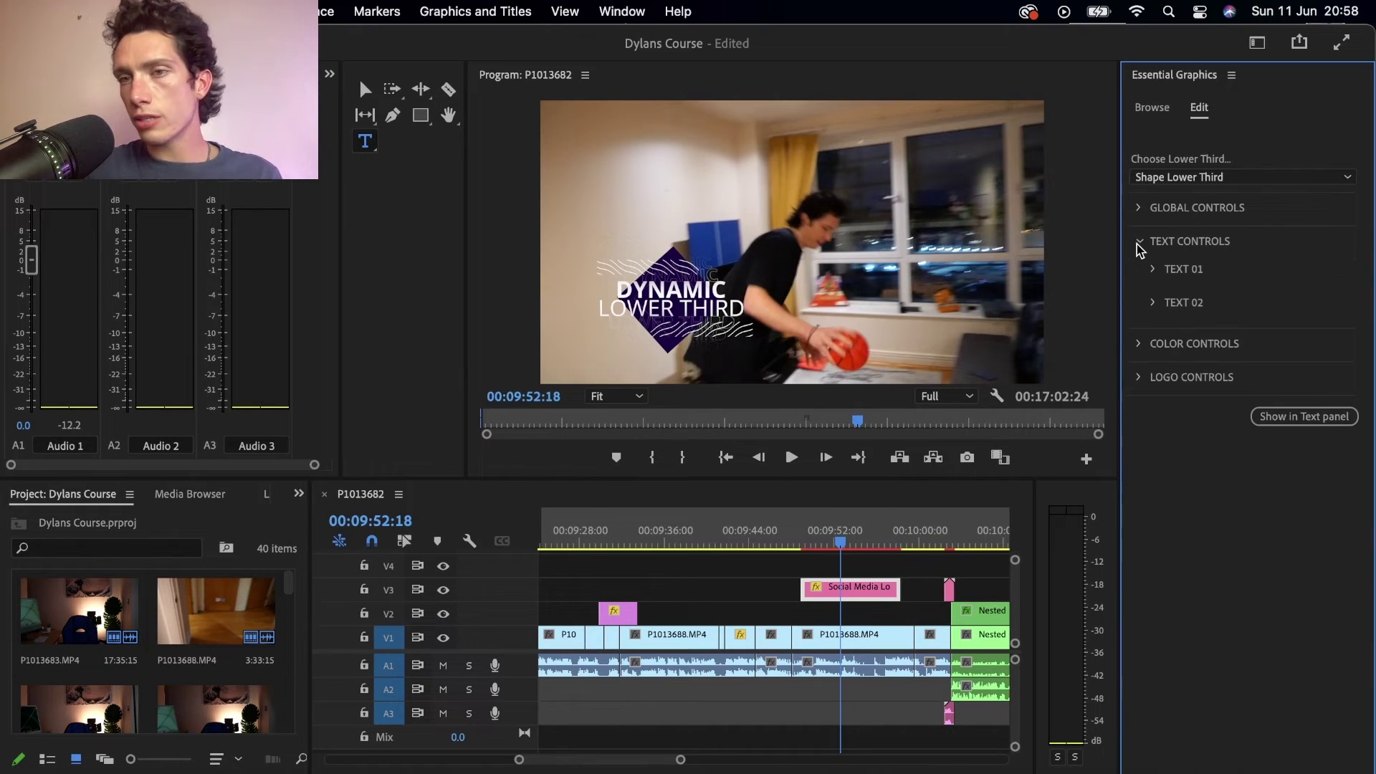
left_click(1151, 271)
left_click(1186, 321)
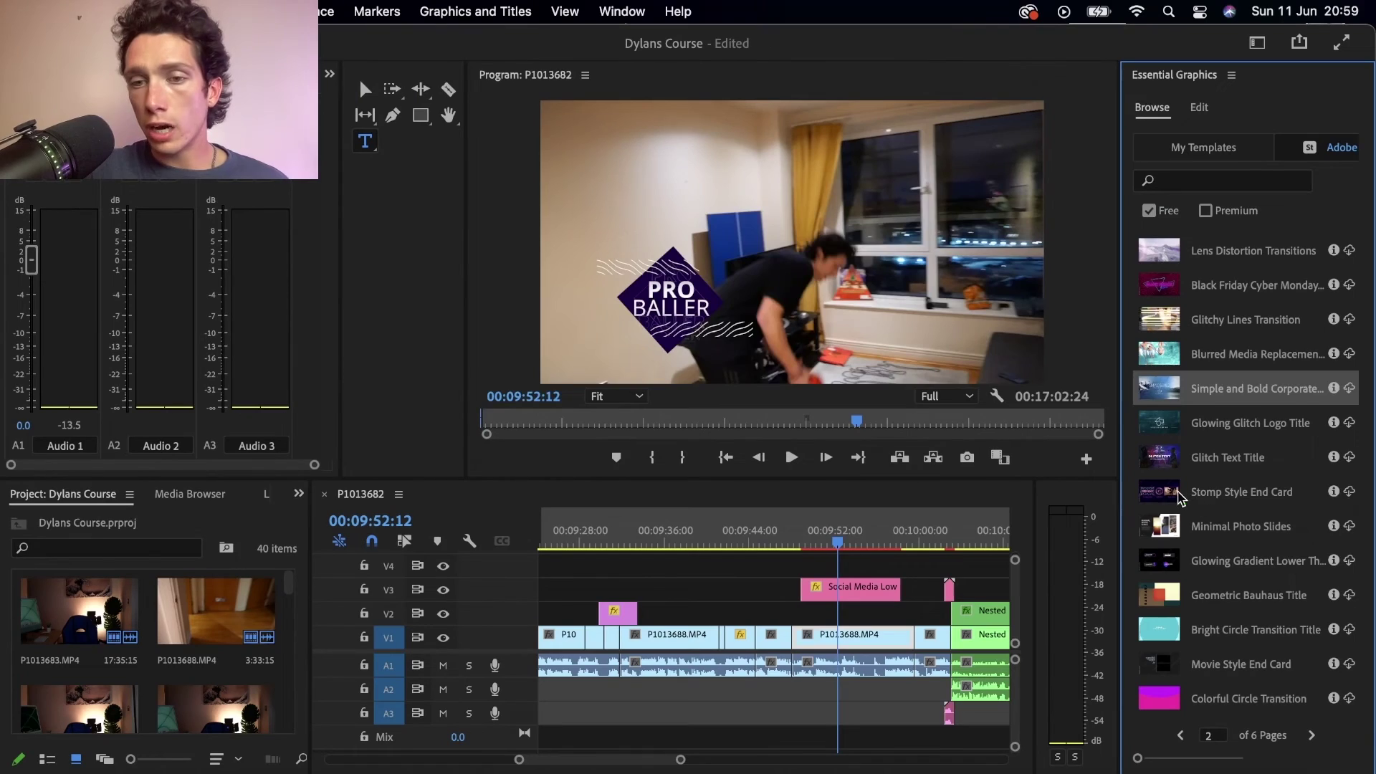
Add Stomp Style End Card to V4 near 00:10:00, preview it, and select the clip.
left_click_drag(1177, 497, 848, 568)
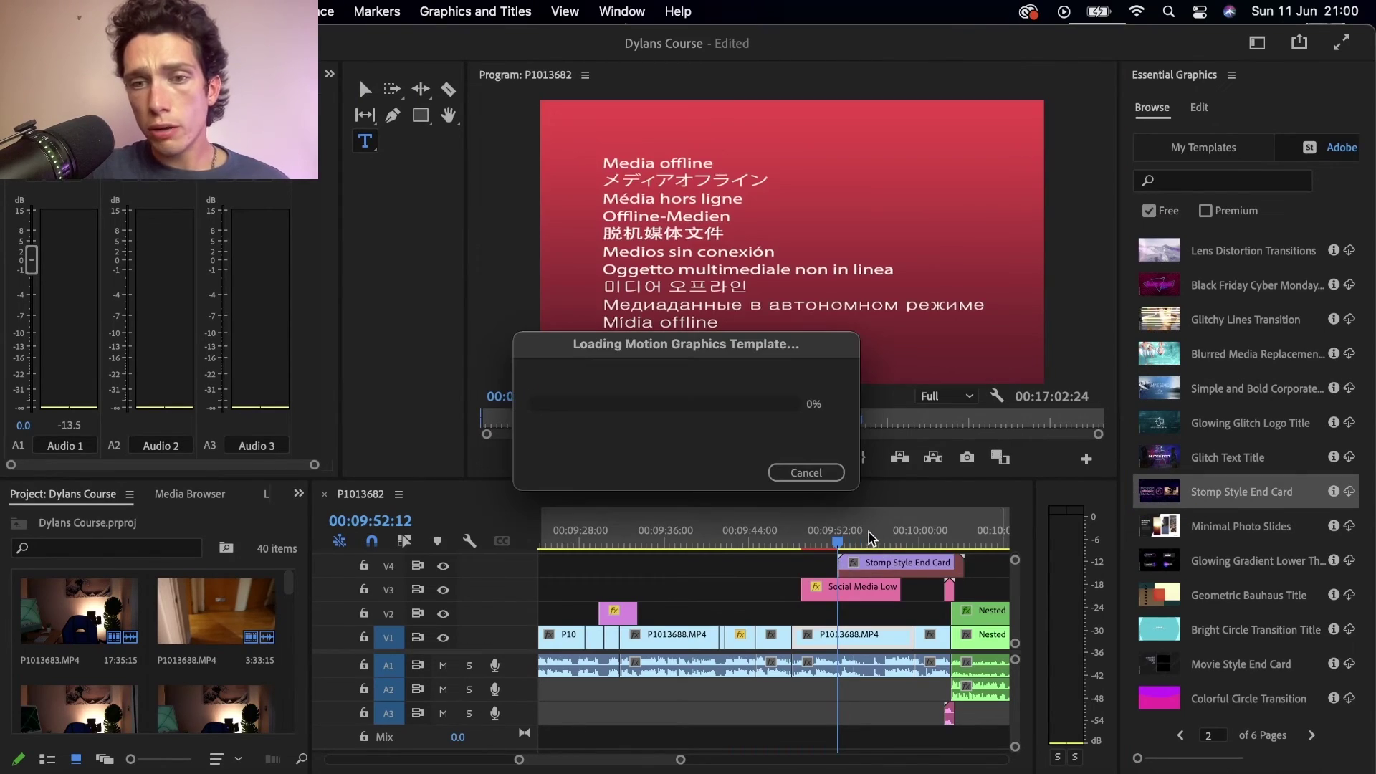
left_click(909, 535)
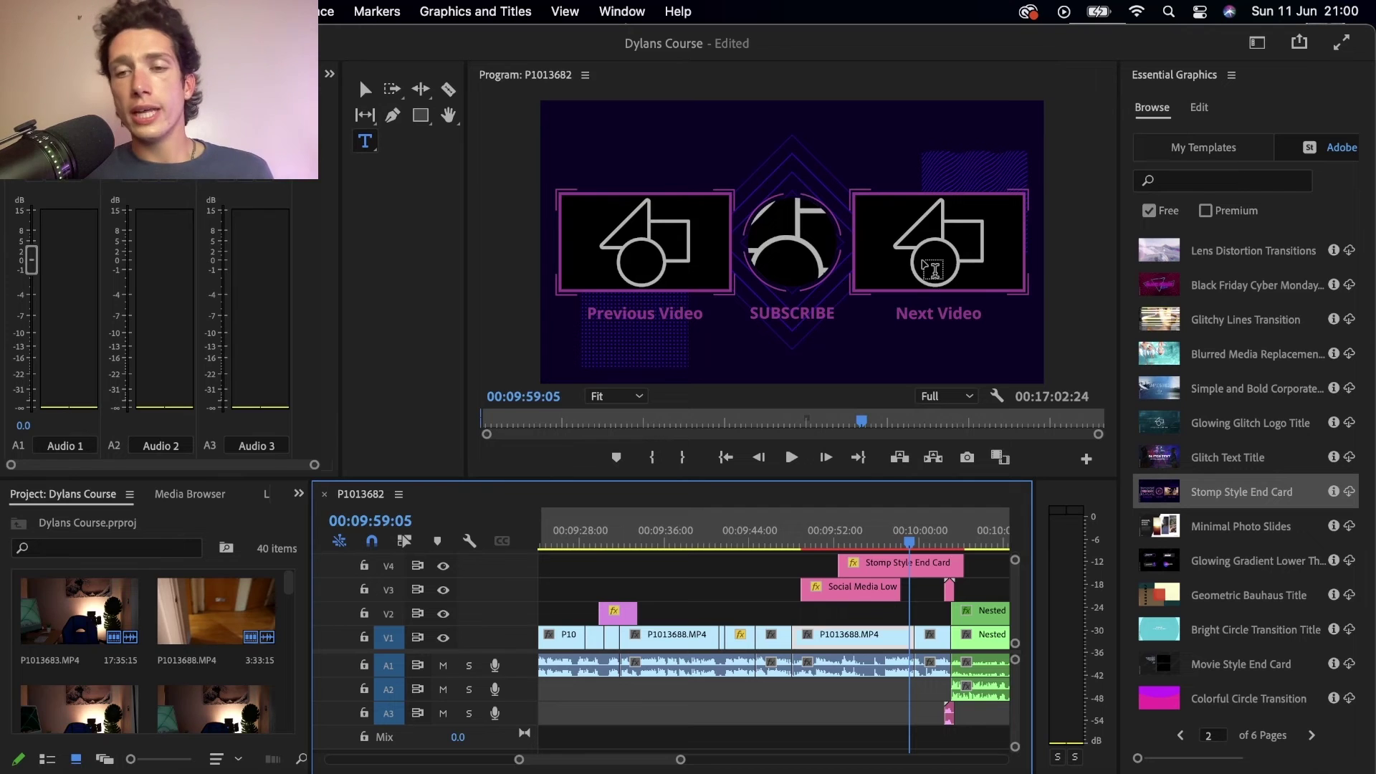
left_click(886, 563)
Delete the Stomp Style End Card clip from V4.
key("Delete")
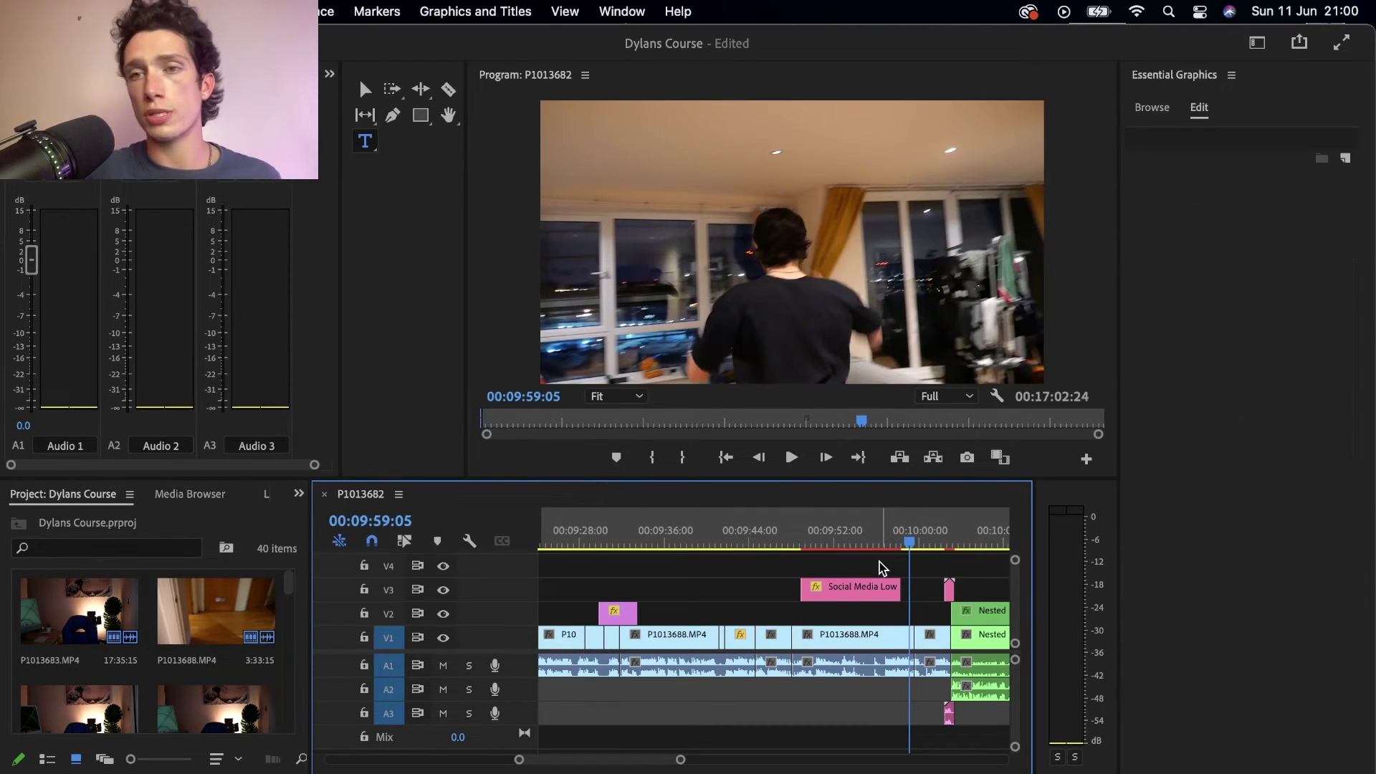